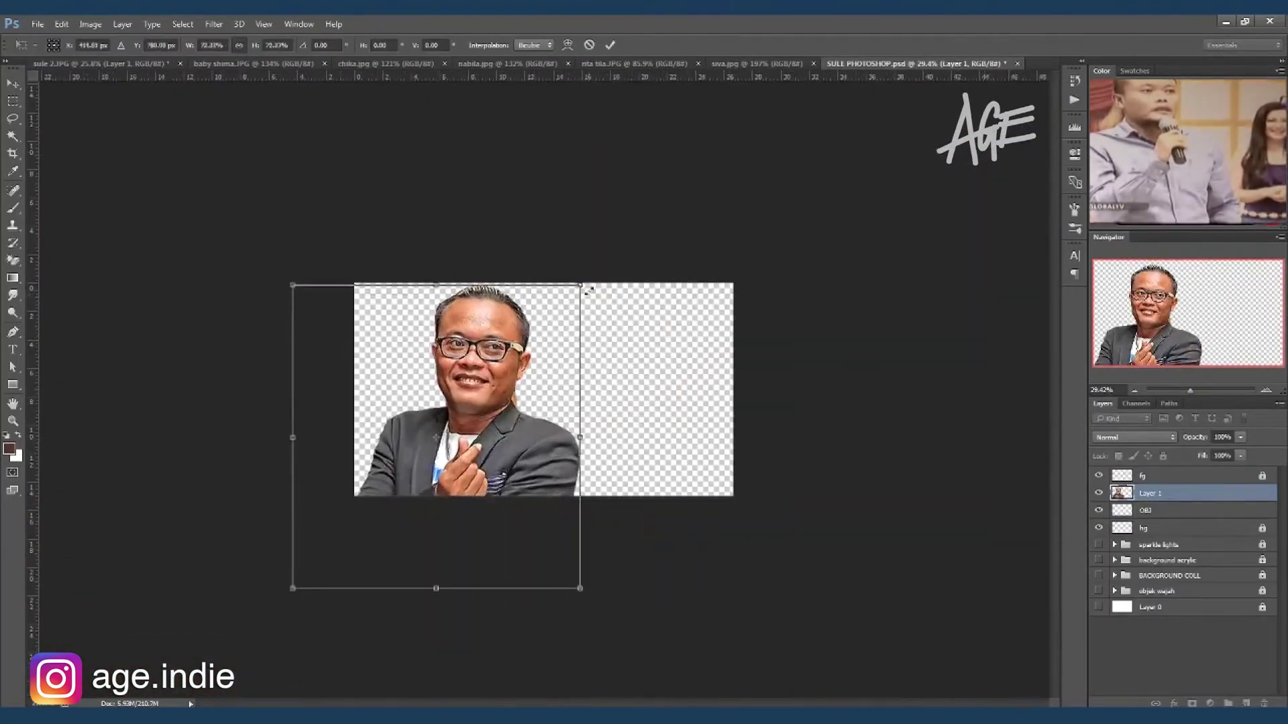
# Shrink the Smudge brush to 20 and smear the cheek beside the right lens and the jaw edge.
pyautogui.scroll(1, 576, 402)
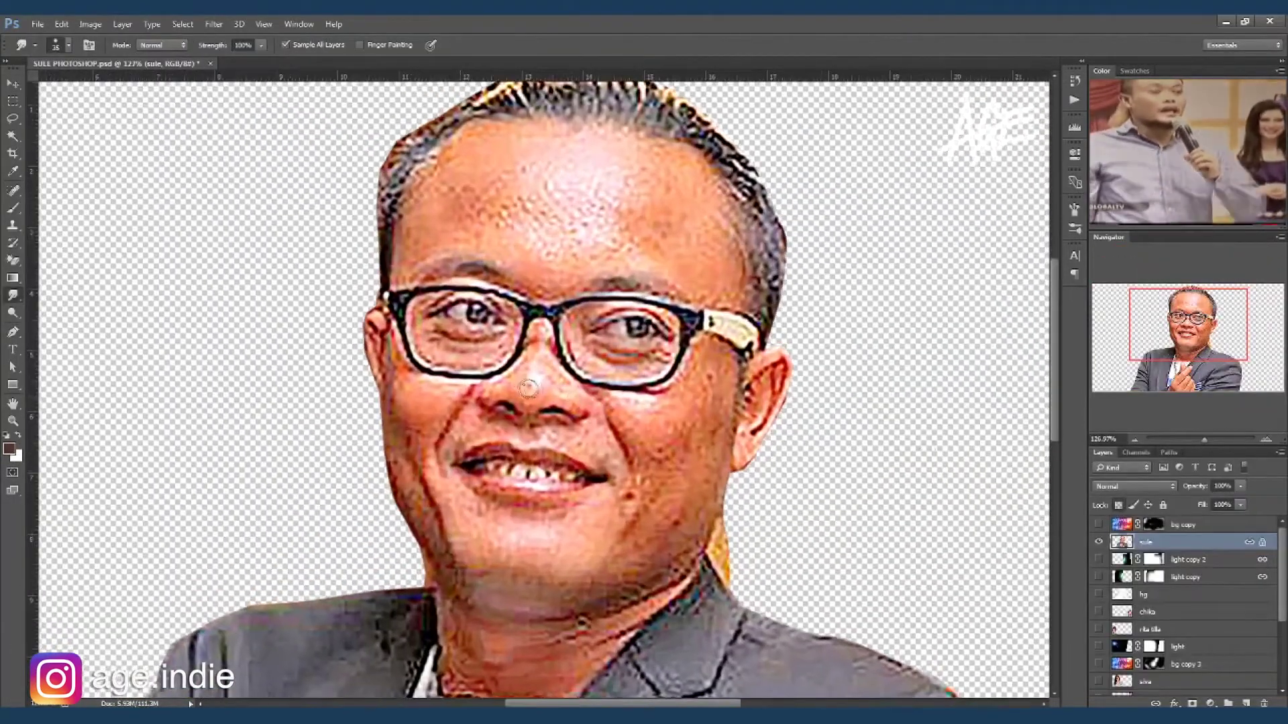
pyautogui.scroll(1, 537, 399)
pyautogui.scroll(1, 496, 396)
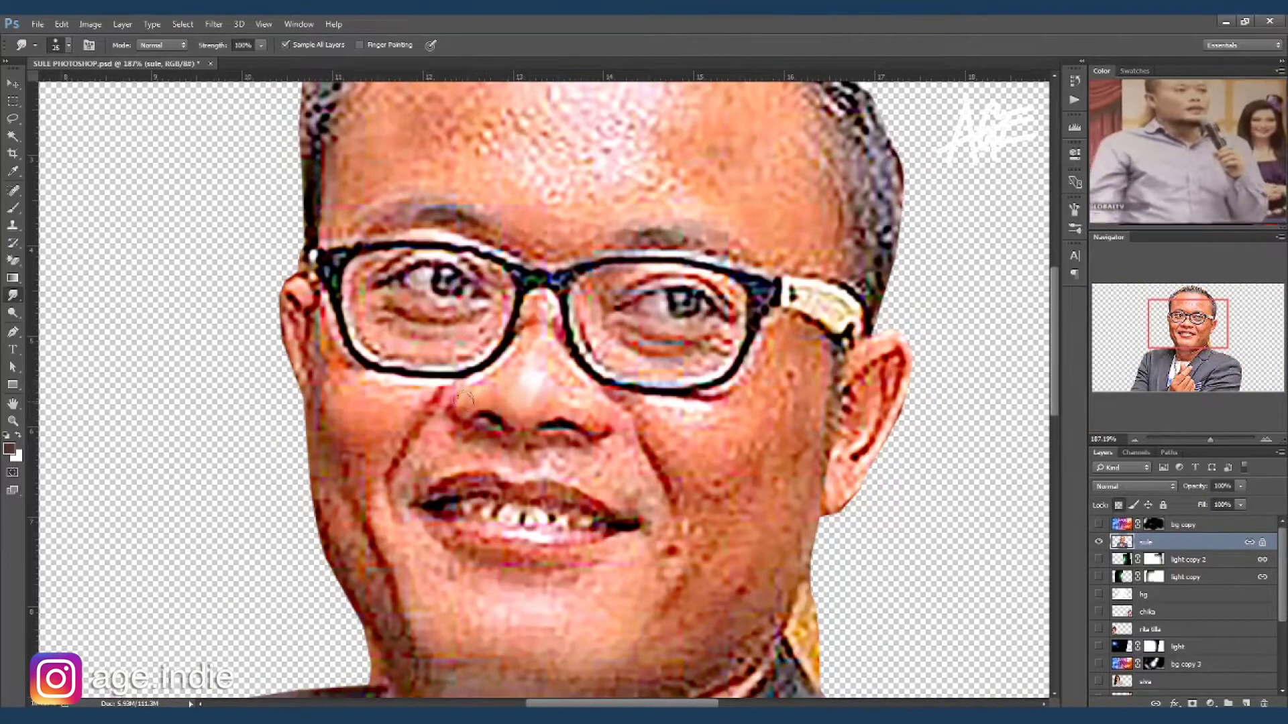
pyautogui.press('[')
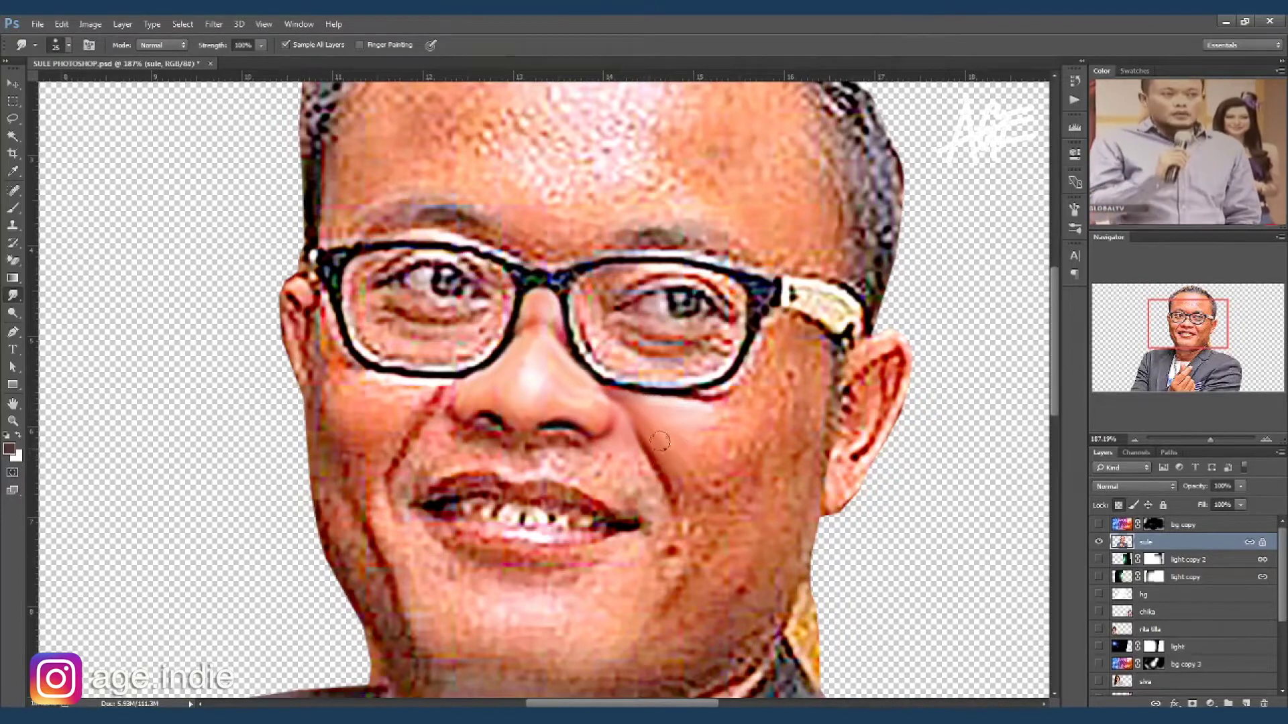
pyautogui.moveTo(761, 340)
pyautogui.mouseDown()
pyautogui.moveTo(715, 465)
pyautogui.moveTo(796, 373)
pyautogui.moveTo(721, 497)
pyautogui.moveTo(685, 593)
pyautogui.mouseUp()
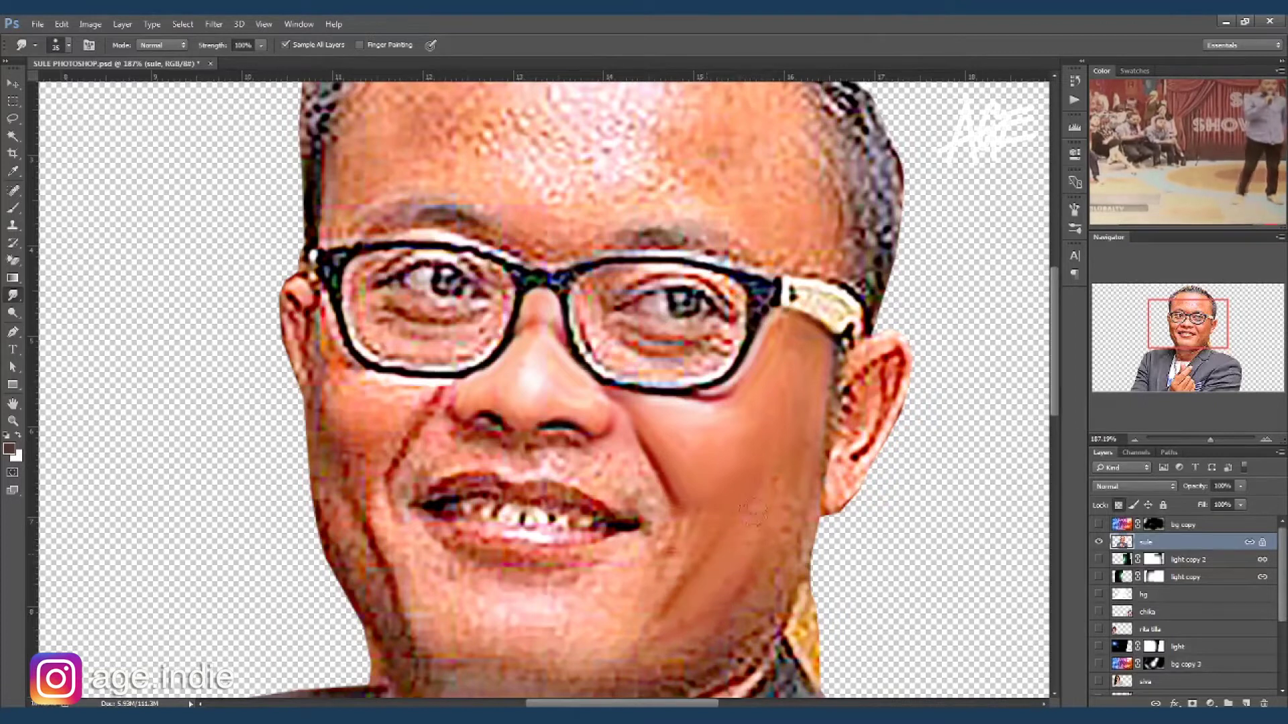
pyautogui.moveTo(805, 485); pyautogui.dragTo(761, 587)
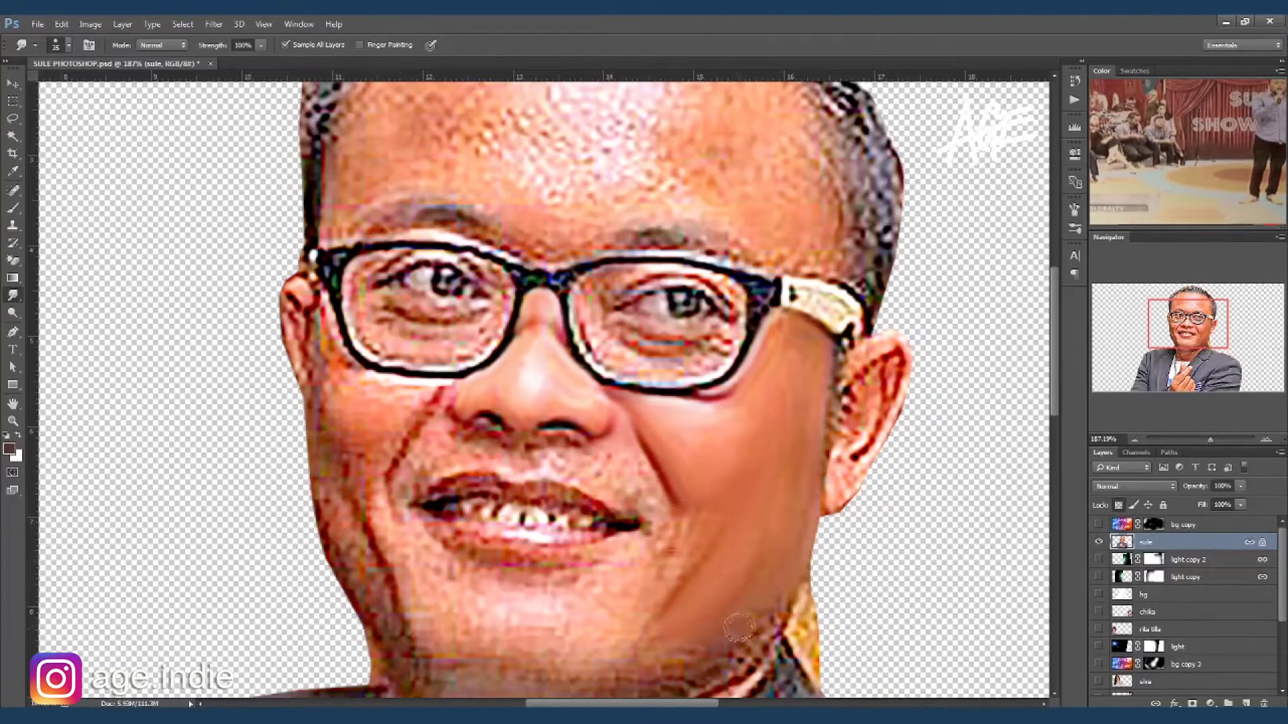
pyautogui.scroll(-3, 738, 627)
pyautogui.hscroll(-1, 724, 558)
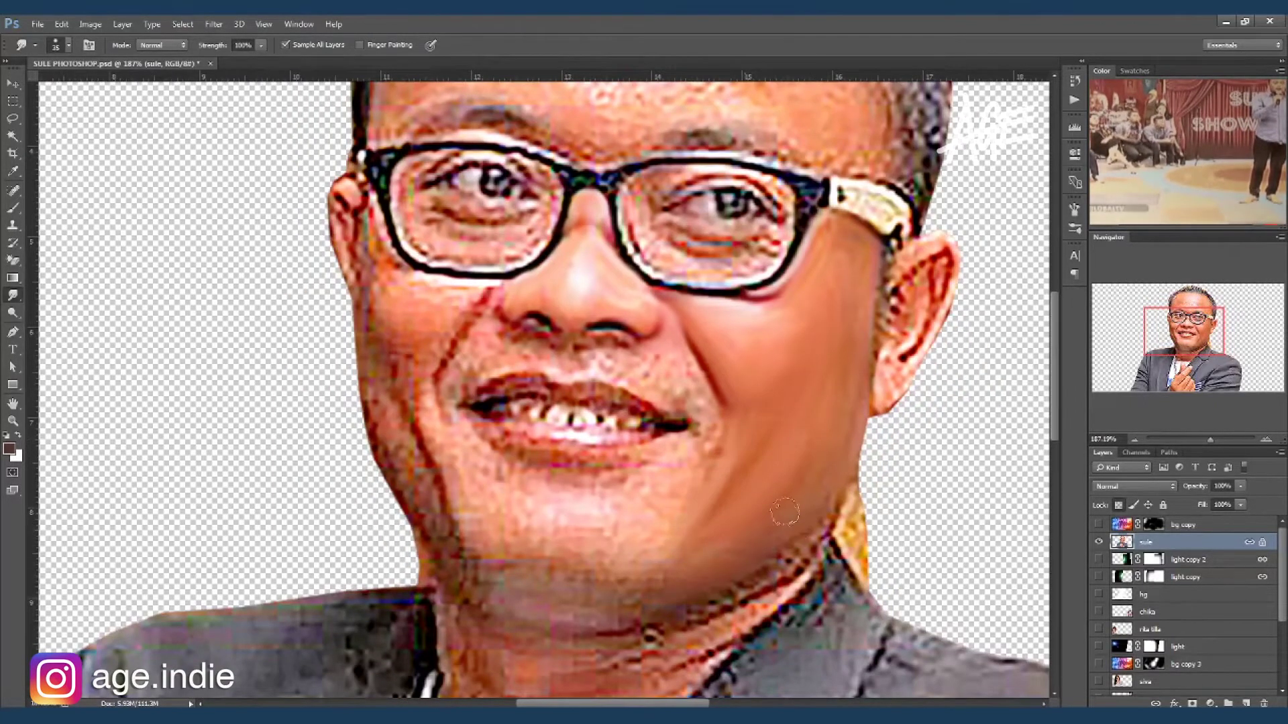
# Smudge the right lower eyelid, then use larger brushes on the right lens rim and temple arm.
pyautogui.scroll(5, 665, 450)
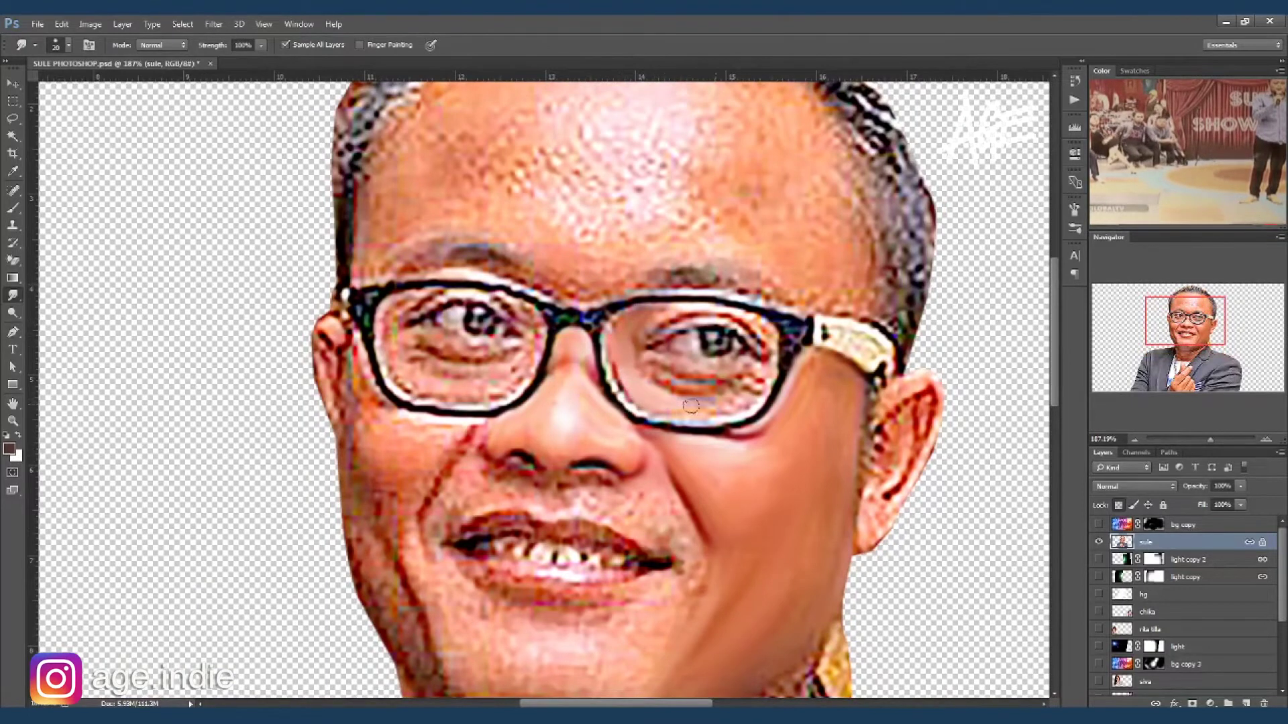
pyautogui.moveTo(753, 383); pyautogui.dragTo(687, 387)
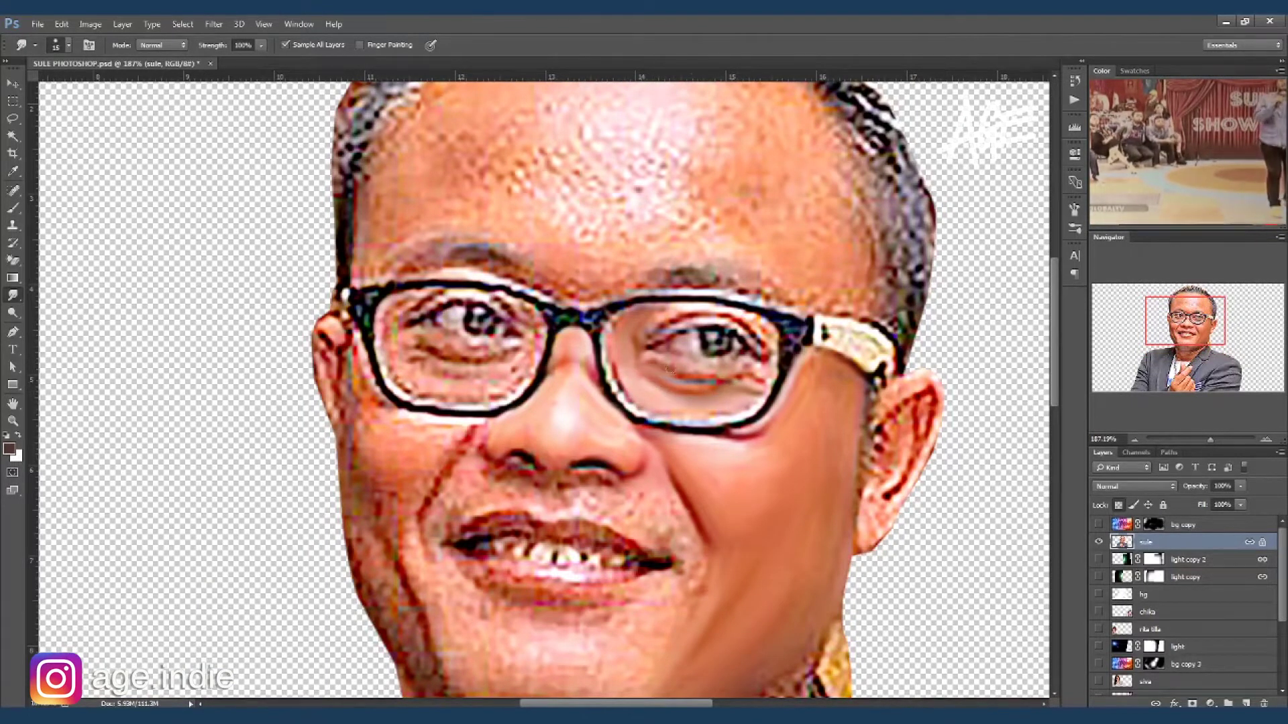
pyautogui.press(']')
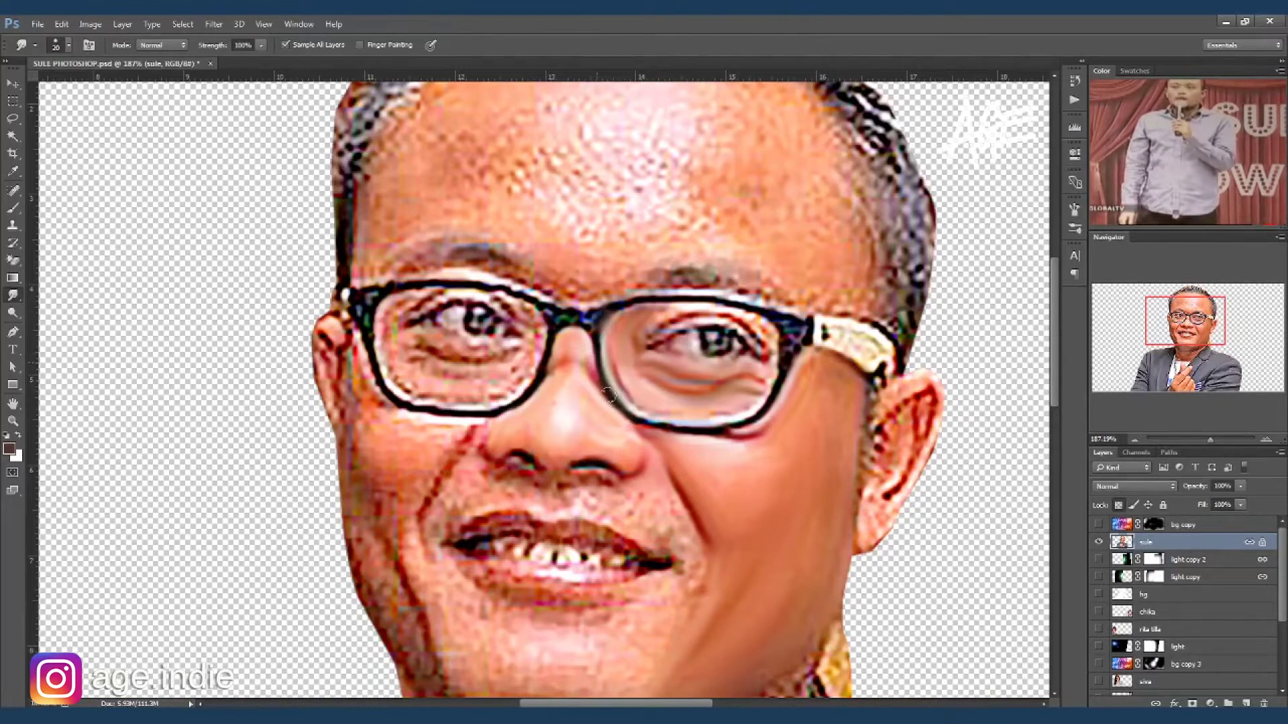
pyautogui.moveTo(761, 326); pyautogui.dragTo(791, 332)
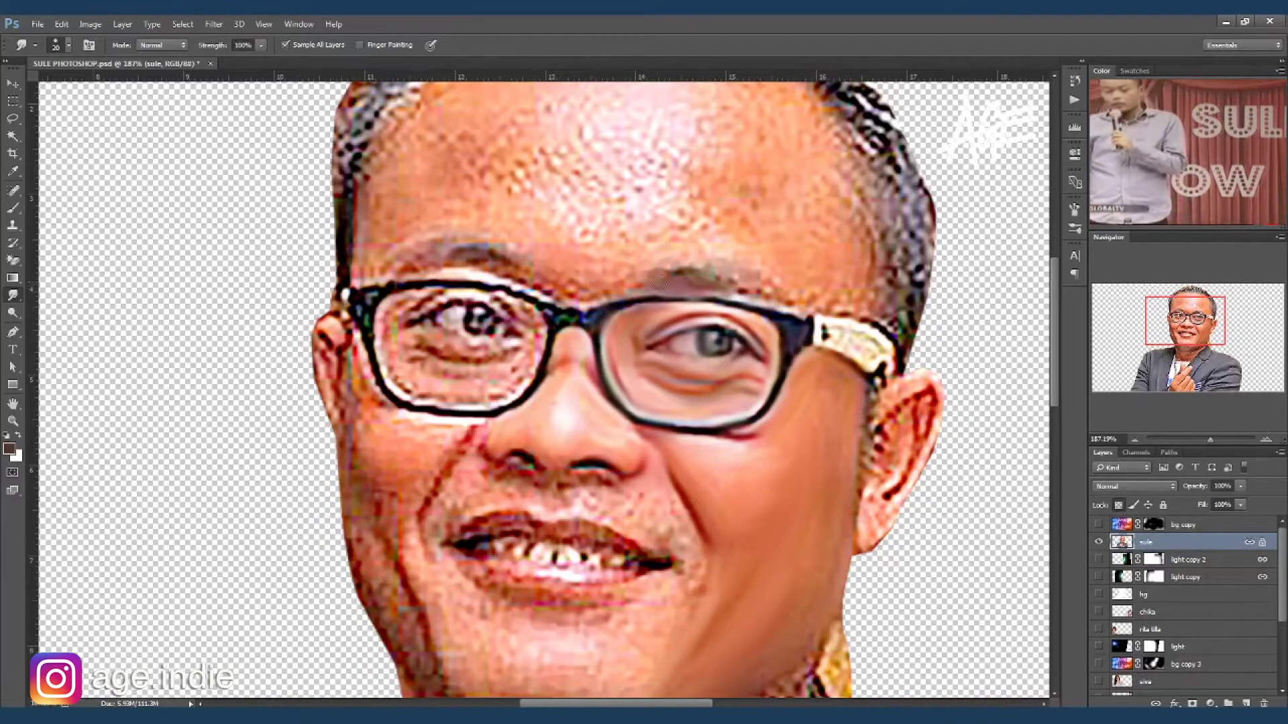
pyautogui.press(']')
pyautogui.moveTo(808, 332); pyautogui.dragTo(880, 347)
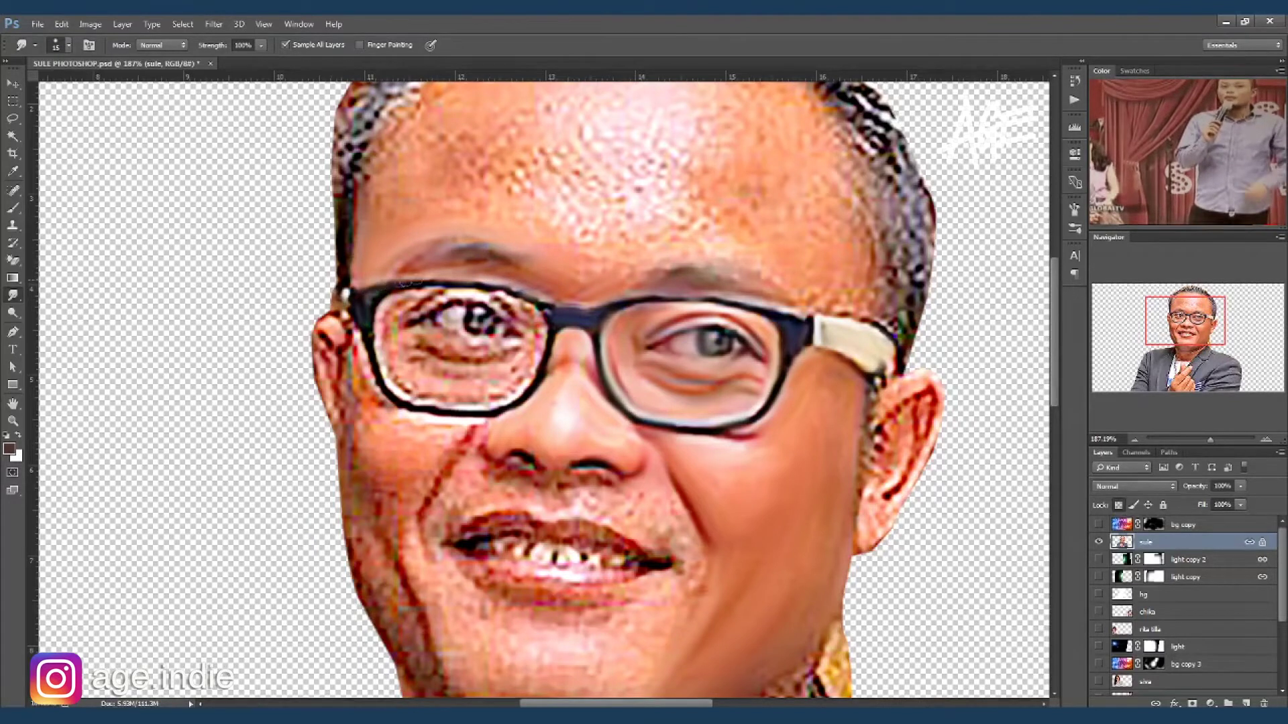
# Smudge the left lens's lower rim and the skin under the left eye with progressively larger brushes.
pyautogui.press(']')
pyautogui.moveTo(379, 379); pyautogui.dragTo(496, 391)
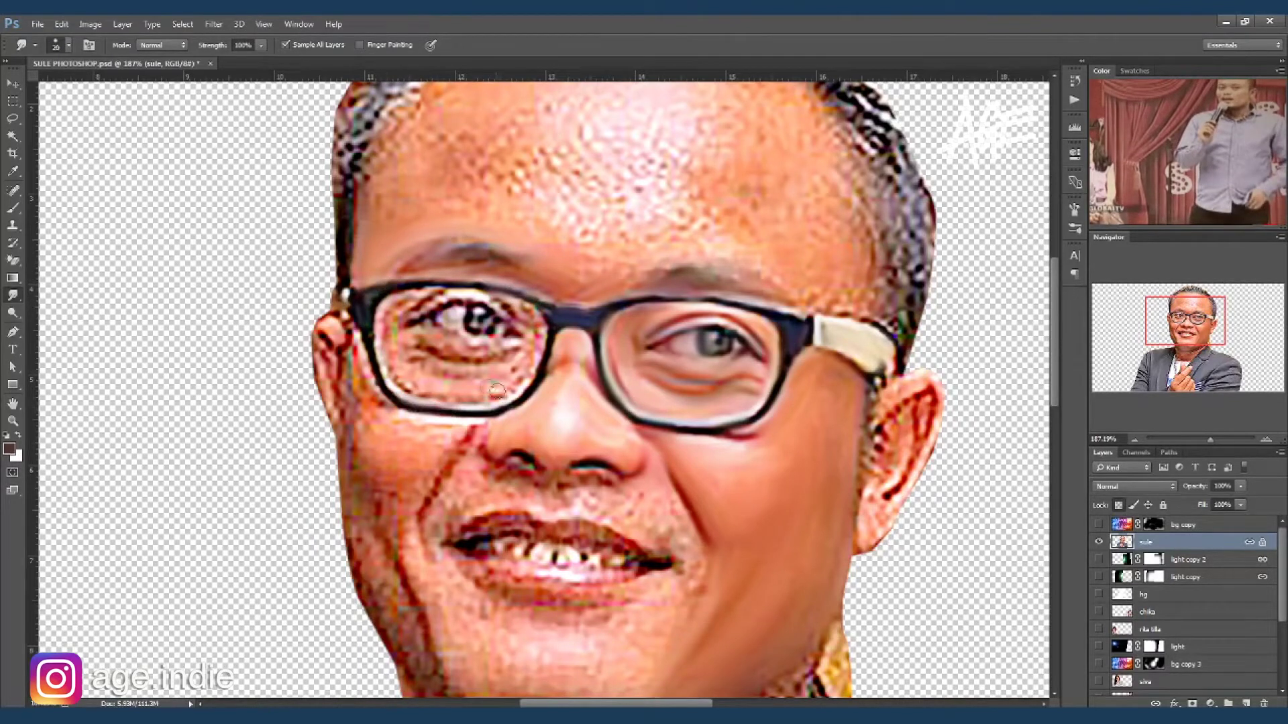
pyautogui.press(']')
pyautogui.moveTo(401, 343); pyautogui.dragTo(505, 387)
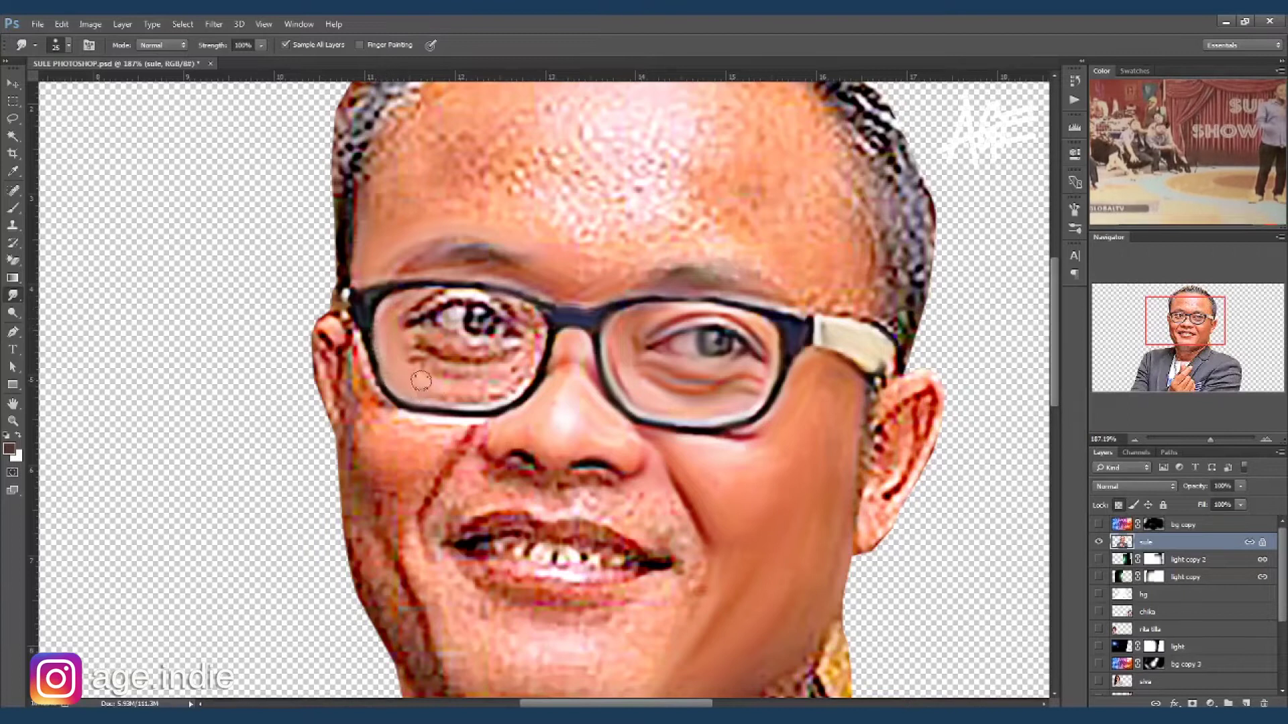
pyautogui.press(']')
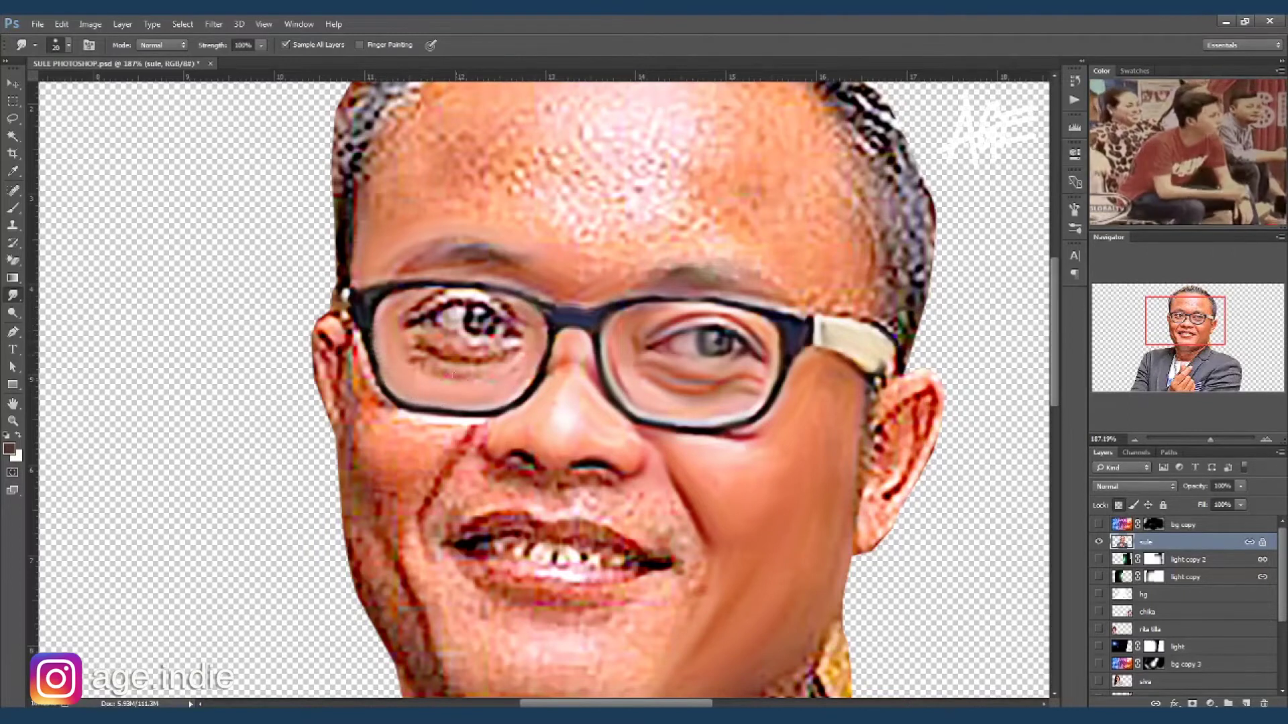
pyautogui.moveTo(455, 367); pyautogui.dragTo(502, 361)
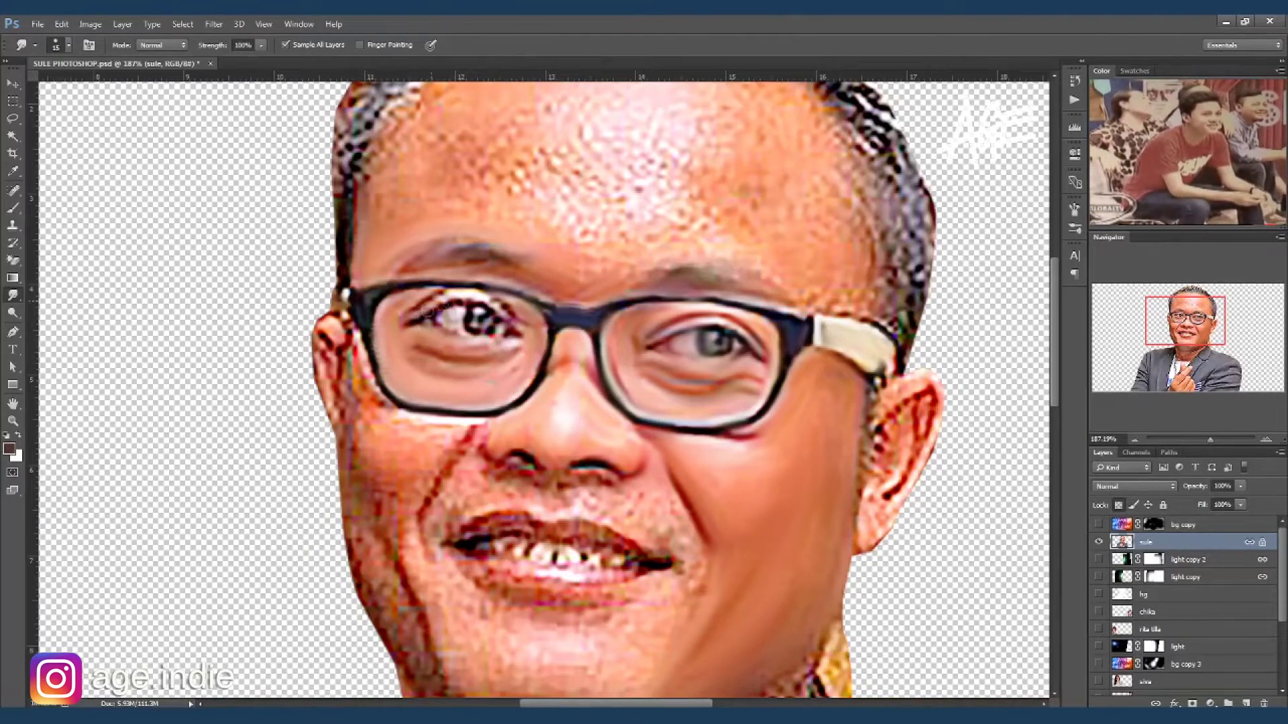
# Smudge the left ear into painted strokes with a smaller brush, then resize the brush.
pyautogui.press('[')
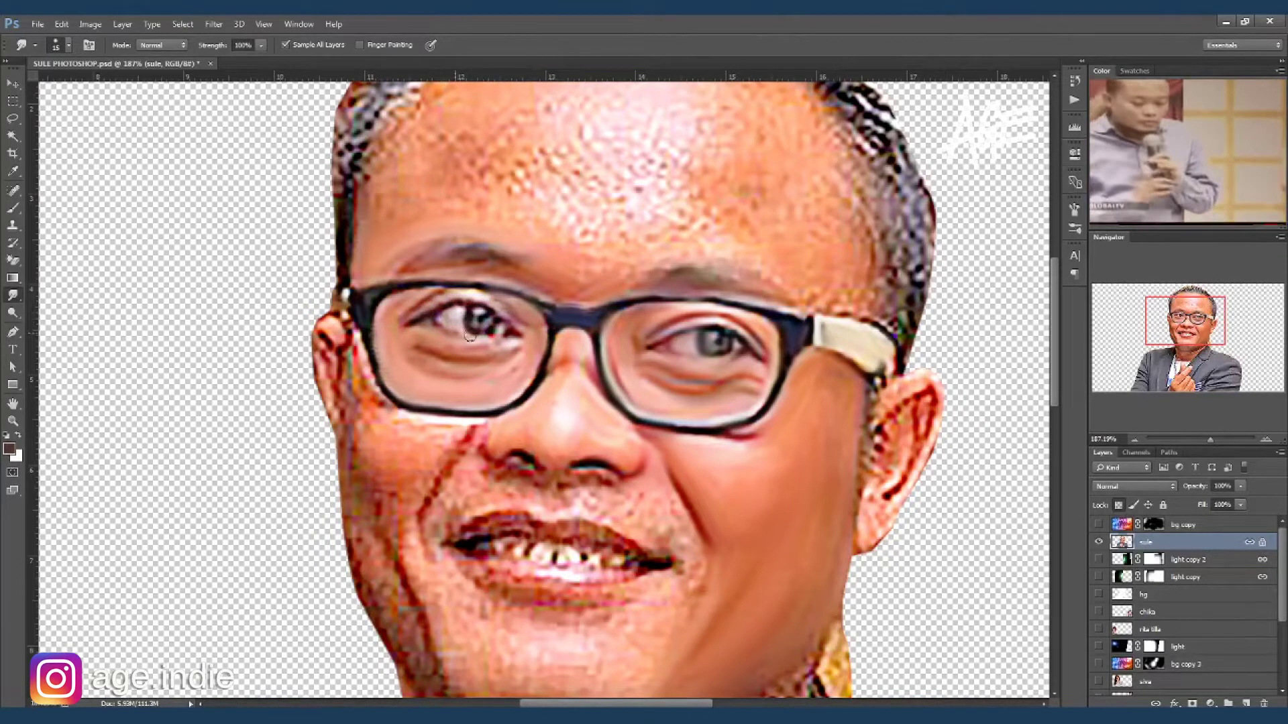
pyautogui.moveTo(881, 418)
pyautogui.mouseDown()
pyautogui.moveTo(928, 416)
pyautogui.moveTo(892, 496)
pyautogui.mouseUp()
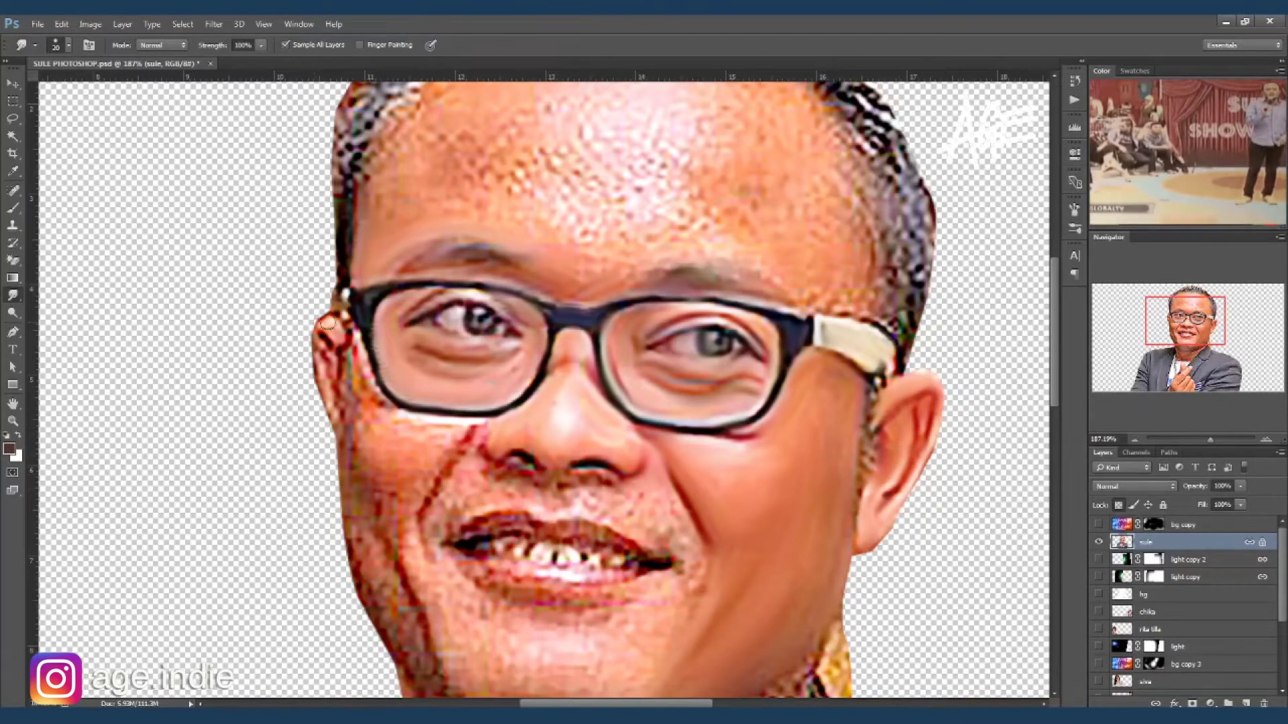
pyautogui.press(']')
pyautogui.press(']')
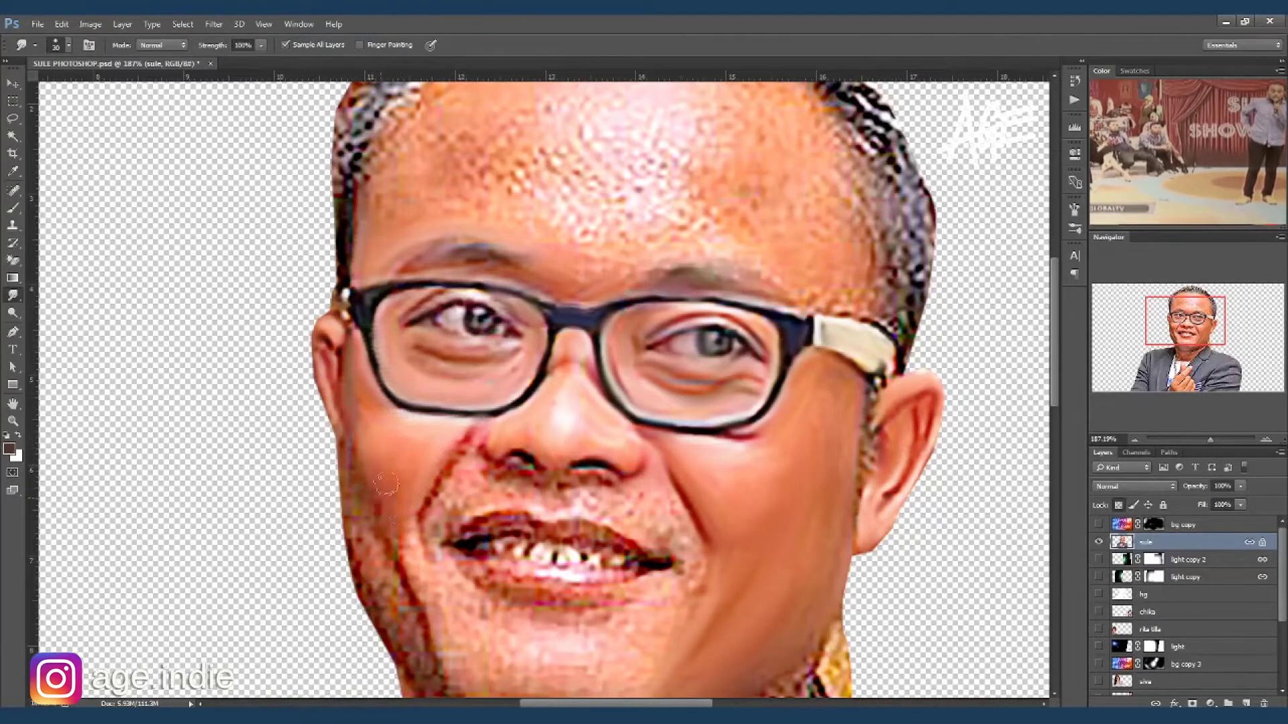
pyautogui.press('[')
pyautogui.press('[')
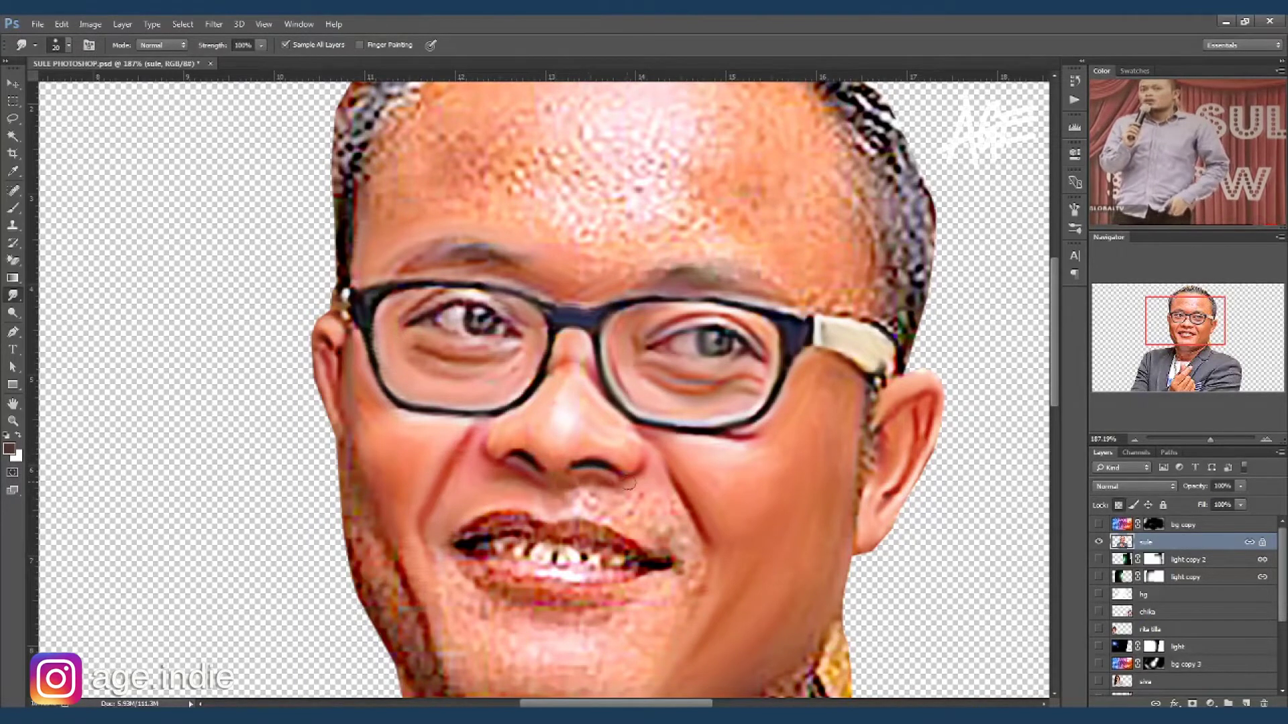
pyautogui.press(']')
# Smooth the right mouth corner and lips, then shrink the brush and switch to the Brush tool.
pyautogui.moveTo(685, 553); pyautogui.dragTo(694, 577)
pyautogui.scroll(-3, 503, 533)
pyautogui.hscroll(-2, 503, 534)
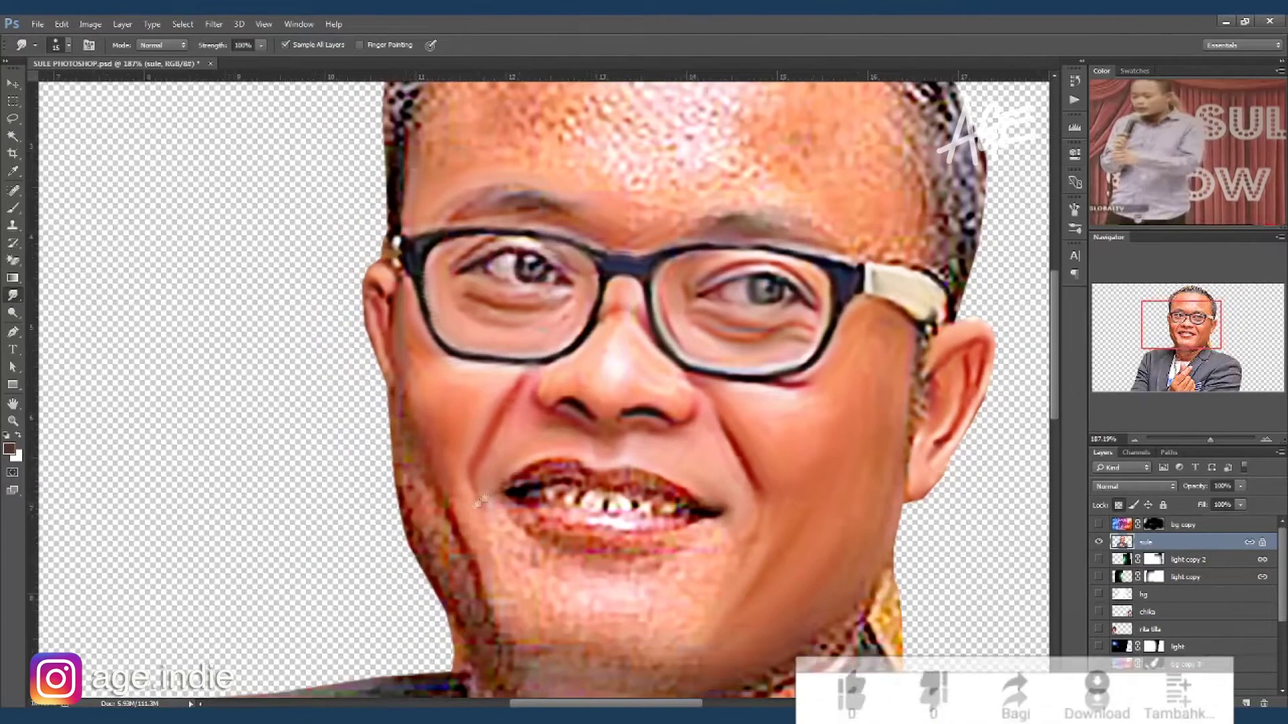
pyautogui.press(']')
pyautogui.press(']')
pyautogui.press(']')
pyautogui.press(']')
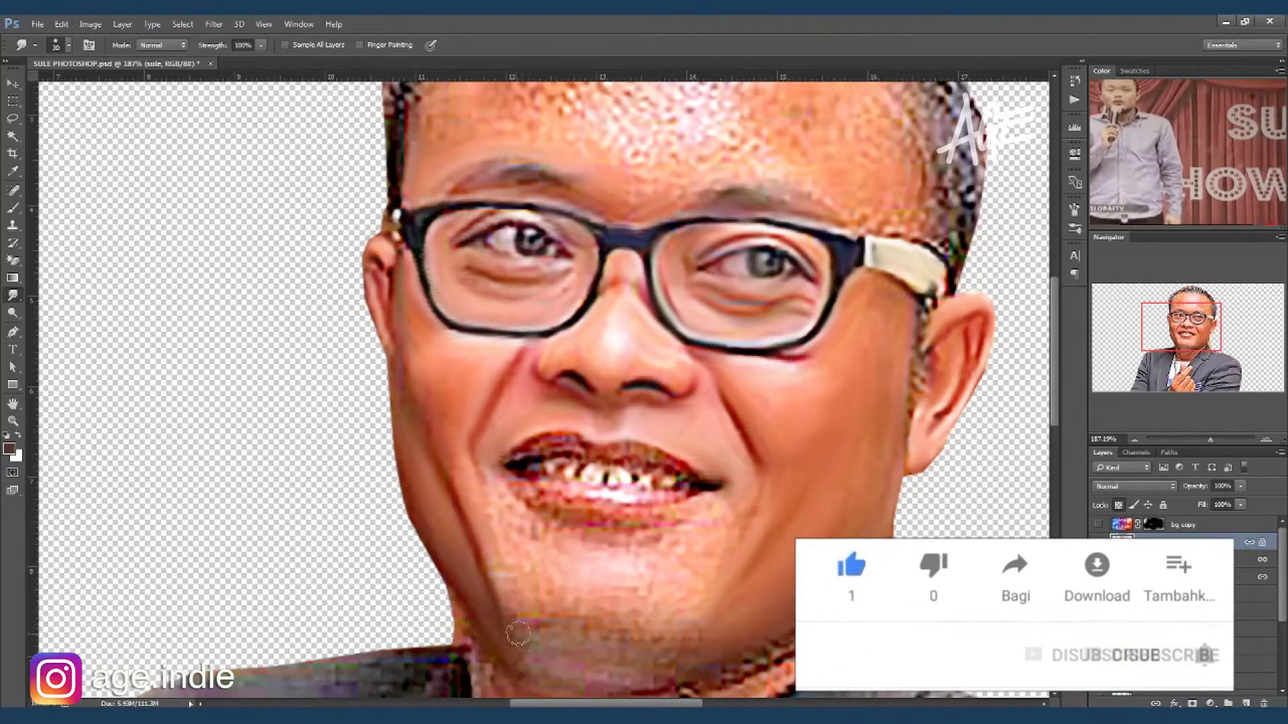
pyautogui.press(']')
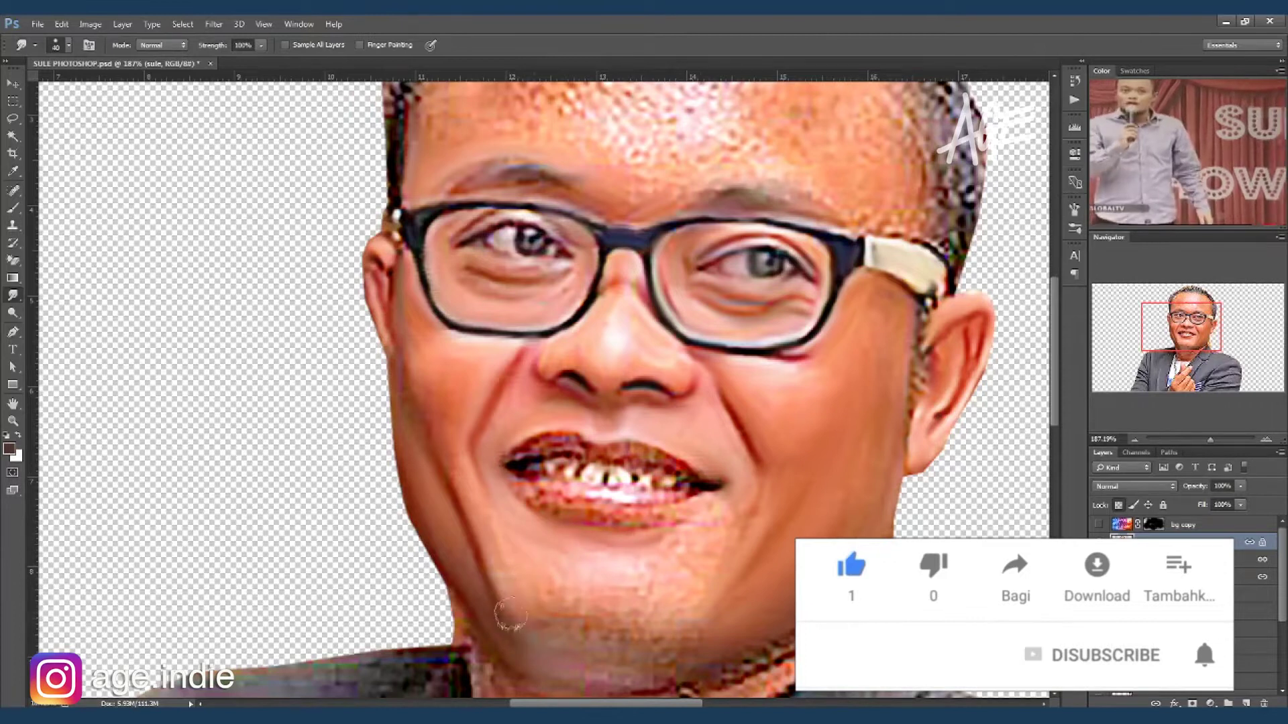
pyautogui.moveTo(658, 638); pyautogui.dragTo(606, 594)
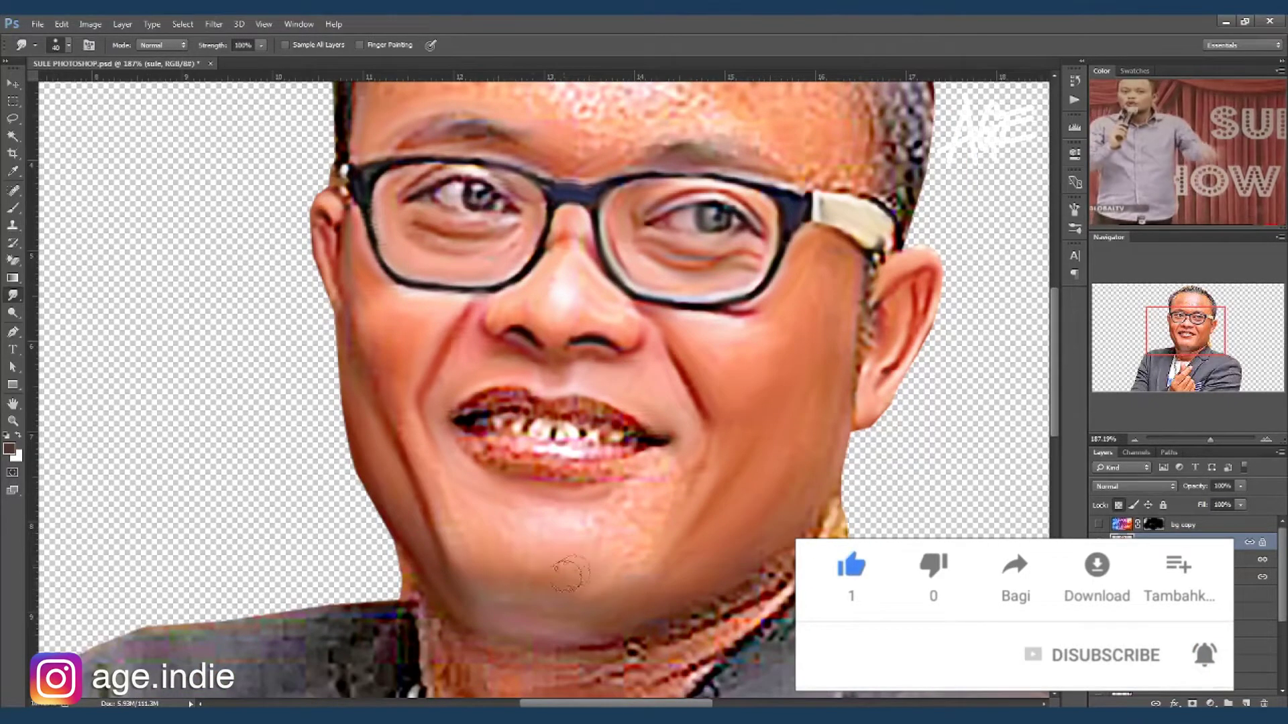
pyautogui.press('[')
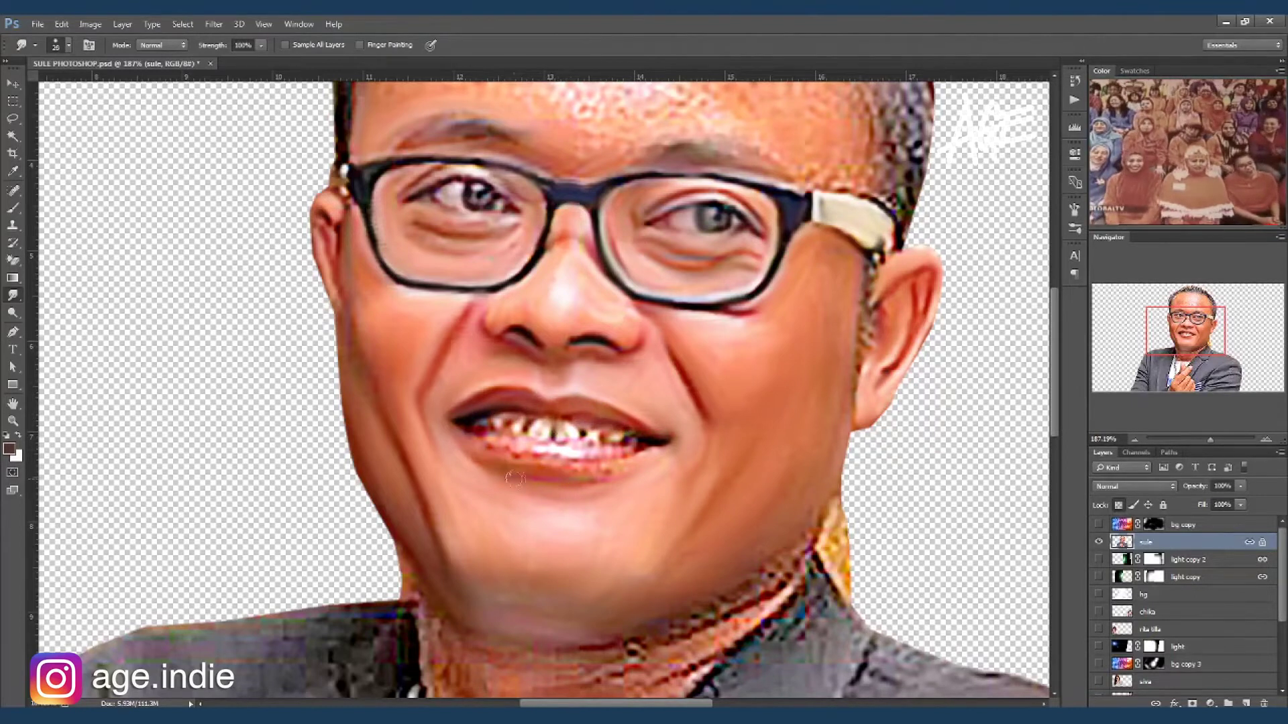
pyautogui.press('[')
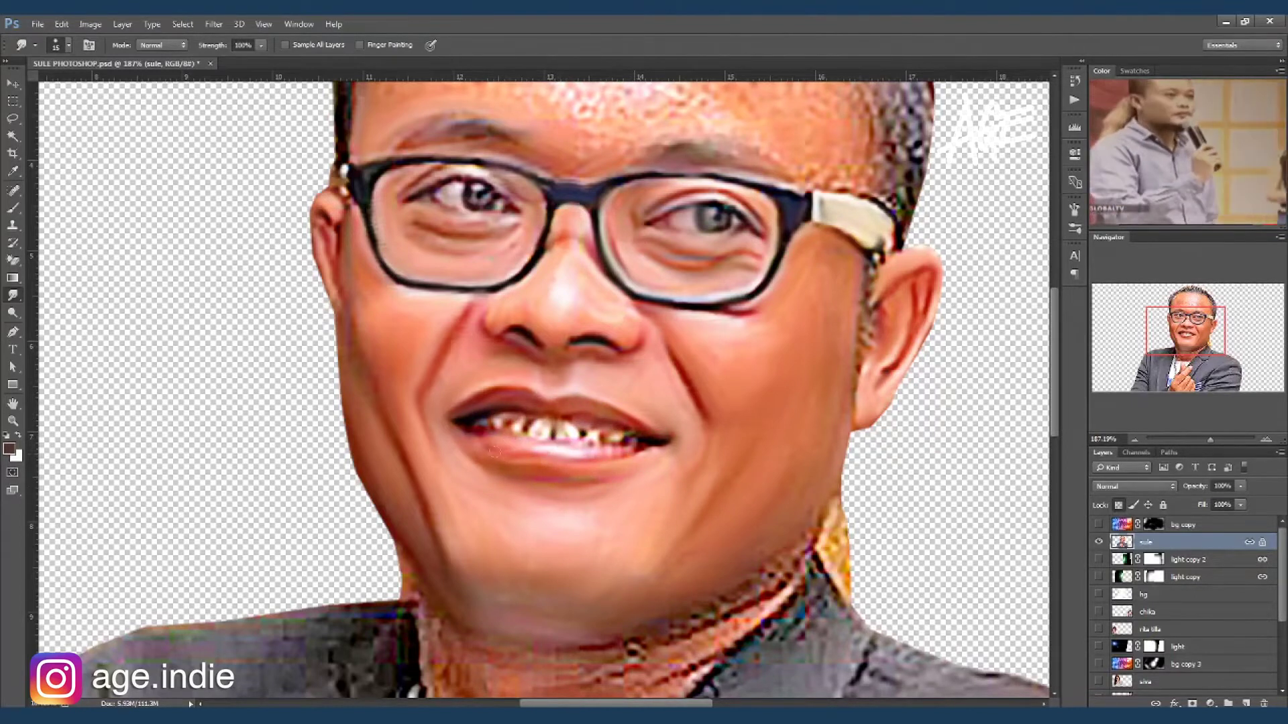
pyautogui.press('b')
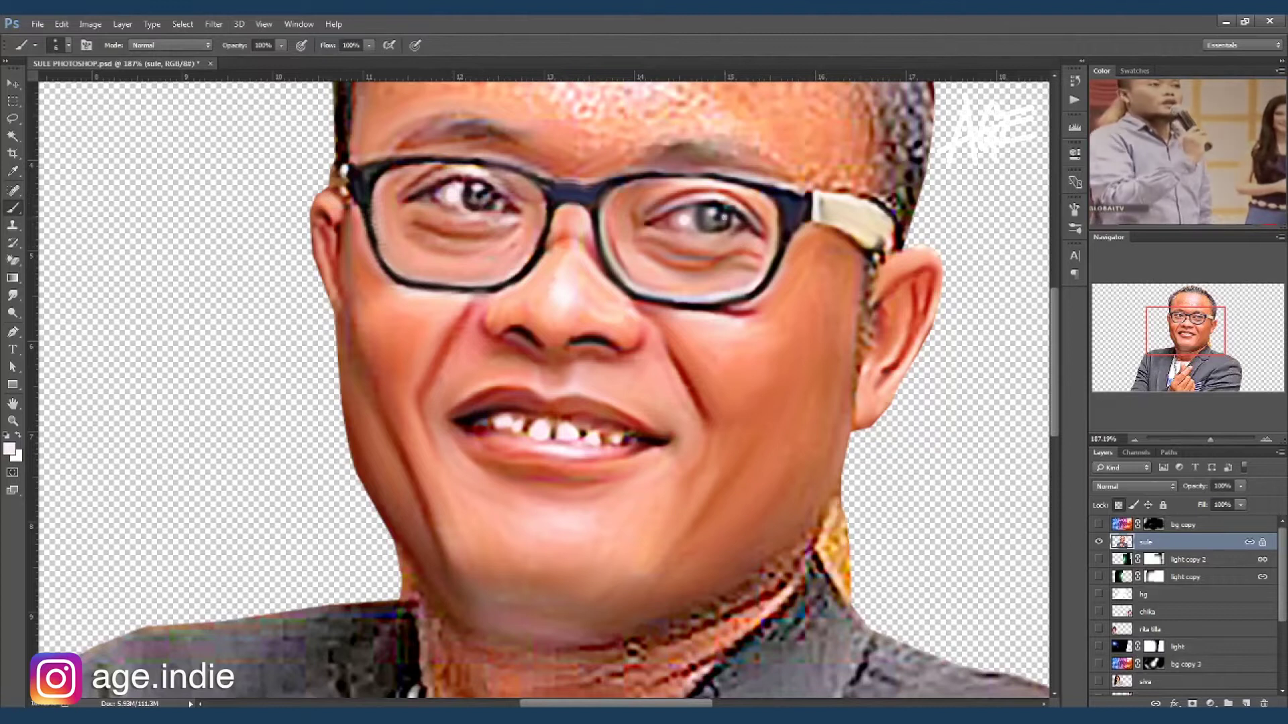
# Return to the Smudge tool and smooth the bumpy forehead between hairline and brows with a larger brush.
pyautogui.press('r')
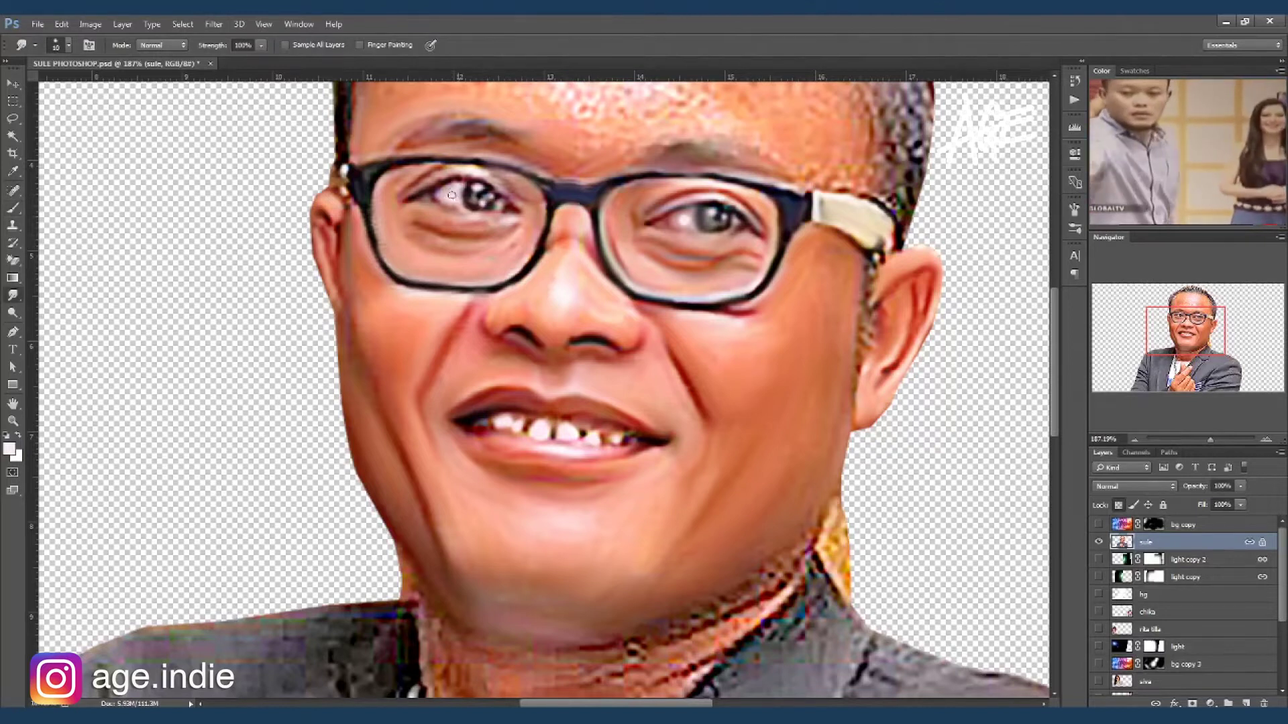
pyautogui.scroll(-2, 678, 220)
pyautogui.scroll(-1, 694, 211)
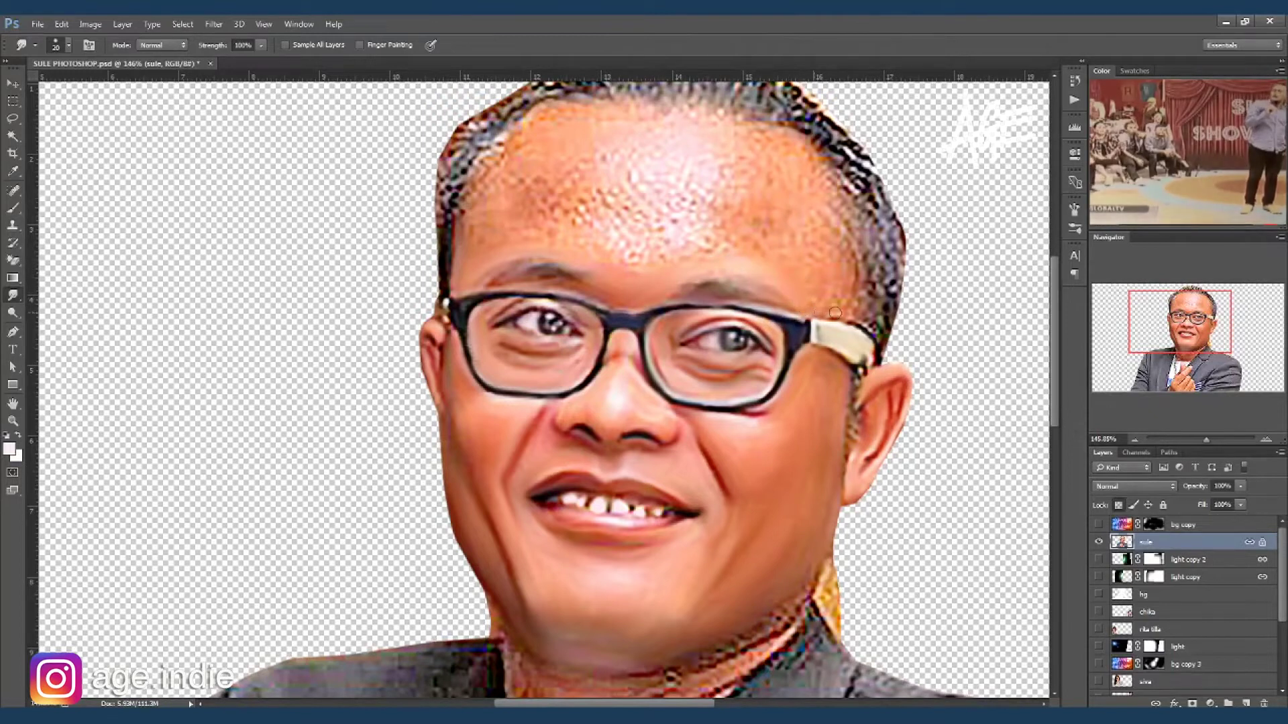
pyautogui.press(']')
pyautogui.press(']')
pyautogui.press(']')
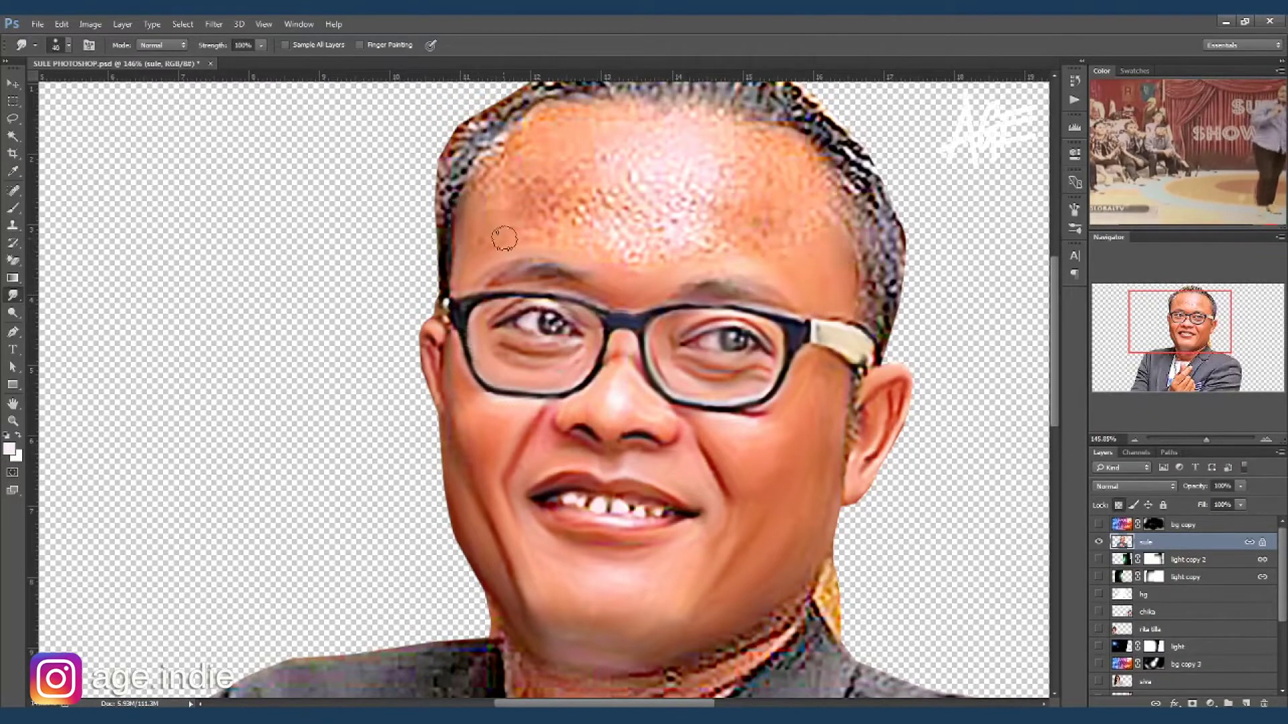
pyautogui.moveTo(589, 235)
pyautogui.mouseDown()
pyautogui.moveTo(662, 215)
pyautogui.moveTo(604, 201)
pyautogui.moveTo(532, 207)
pyautogui.mouseUp()
pyautogui.press('[')
pyautogui.press('[')
pyautogui.press(']')
pyautogui.moveTo(539, 120)
pyautogui.mouseDown()
pyautogui.moveTo(622, 144)
pyautogui.moveTo(704, 193)
pyautogui.moveTo(618, 129)
pyautogui.moveTo(712, 223)
pyautogui.moveTo(763, 235)
pyautogui.moveTo(751, 154)
pyautogui.moveTo(808, 220)
pyautogui.moveTo(823, 217)
pyautogui.mouseUp()
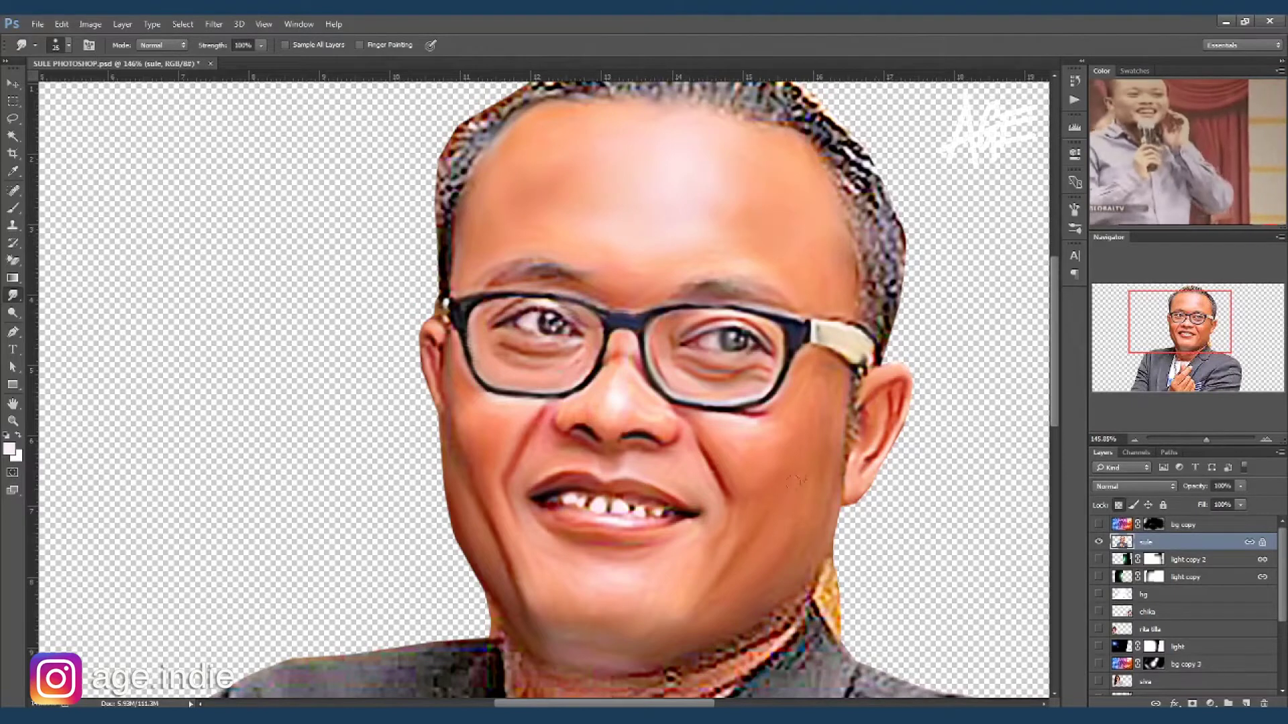
pyautogui.scroll(-3, 818, 536)
# Select the plain round Eraser from the eraser tool flyout.
pyautogui.scroll(3, 536, 335)
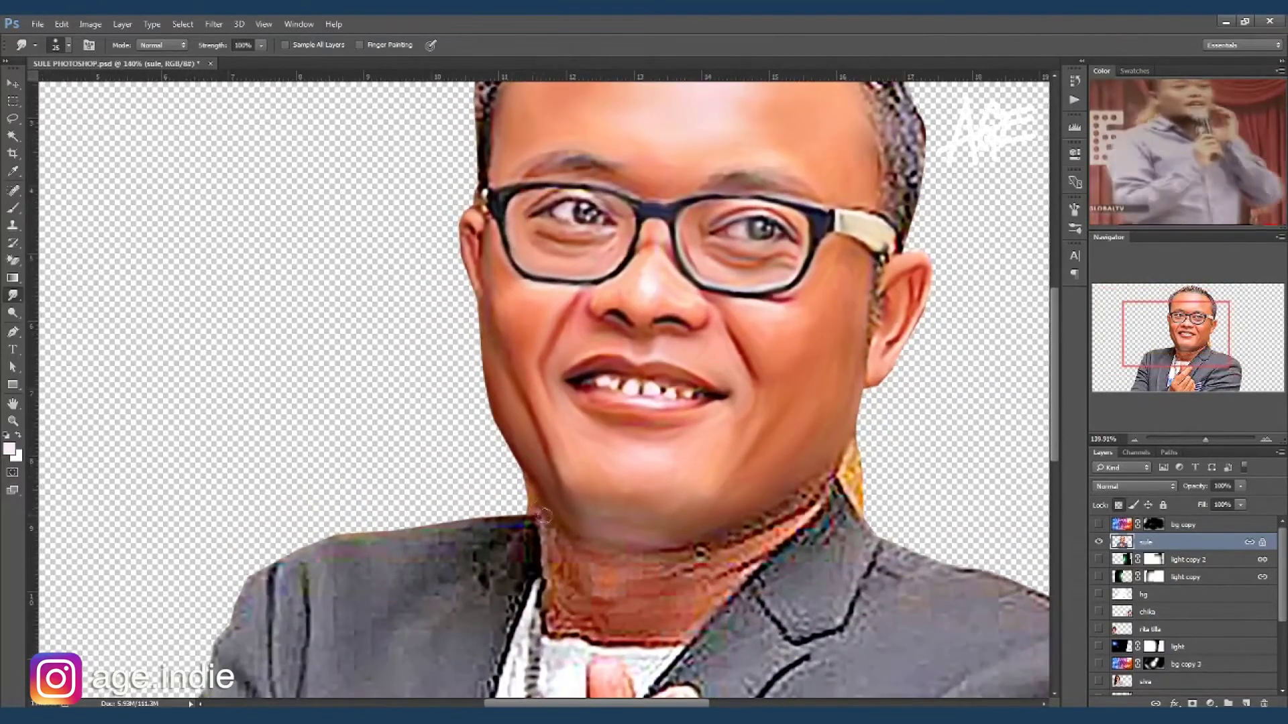
pyautogui.press('e')
pyautogui.rightClick(12, 261)
pyautogui.click(67, 254)
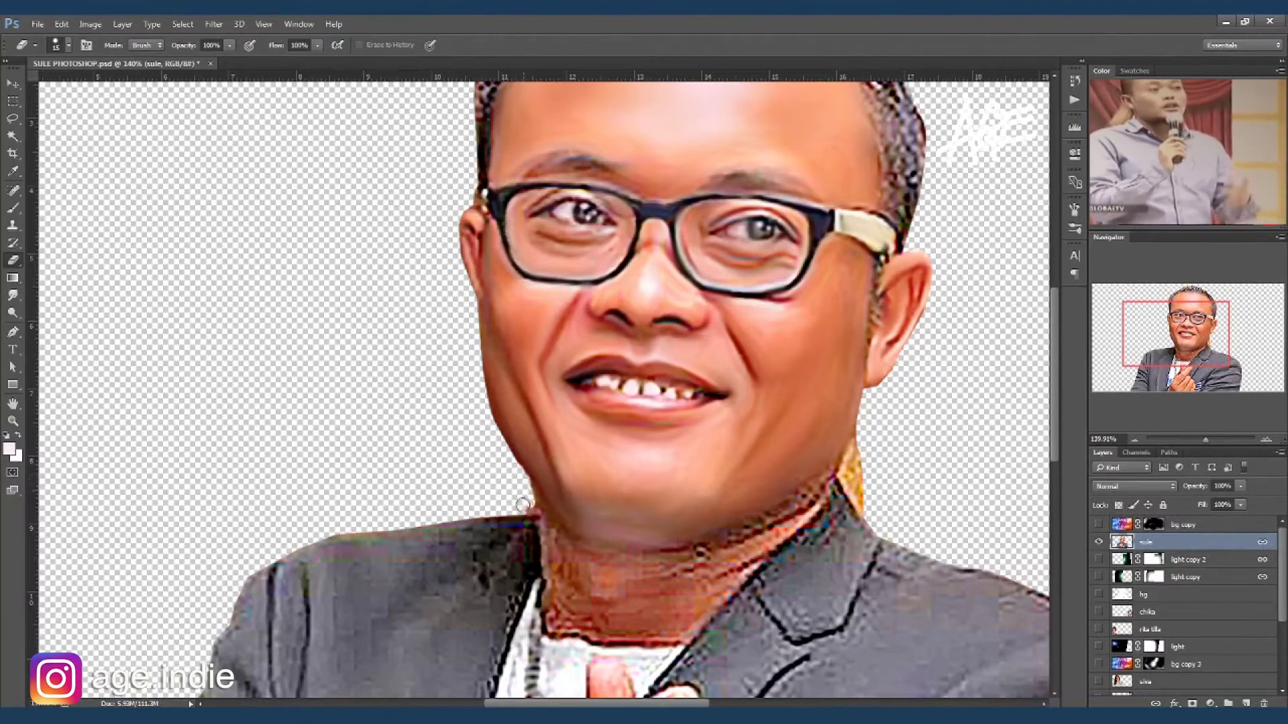
# Smudge the striped neck texture, lower neck and collar fringe into smooth skin.
pyautogui.press('r')
pyautogui.moveTo(562, 560)
pyautogui.mouseDown()
pyautogui.moveTo(590, 567)
pyautogui.moveTo(570, 603)
pyautogui.moveTo(600, 635)
pyautogui.moveTo(690, 637)
pyautogui.mouseUp()
pyautogui.press(']')
pyautogui.moveTo(798, 497)
pyautogui.mouseDown()
pyautogui.moveTo(751, 537)
pyautogui.moveTo(778, 551)
pyautogui.moveTo(714, 604)
pyautogui.mouseUp()
pyautogui.moveTo(621, 637); pyautogui.dragTo(685, 620)
pyautogui.hotkey('ctrl', '0')
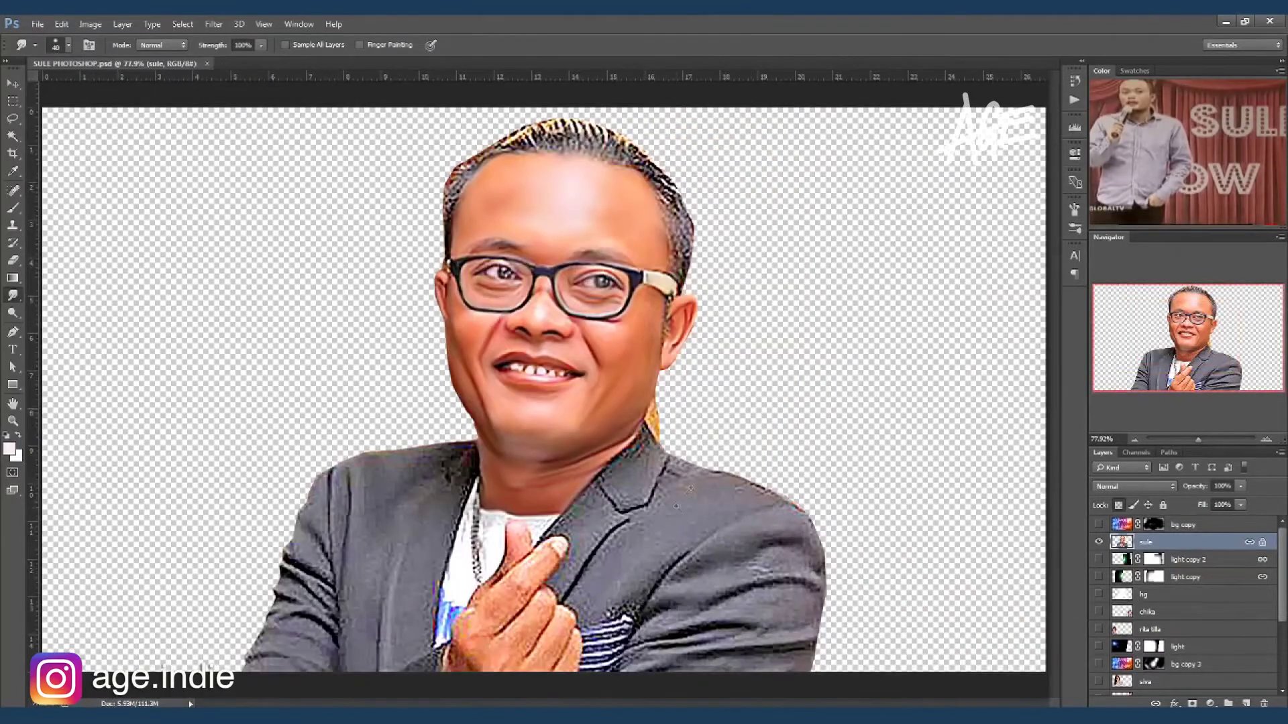
# Smudge away the dark fringe along the collar edge and smooth the lapel's left edge.
pyautogui.scroll(5, 664, 368)
pyautogui.moveTo(659, 295)
pyautogui.mouseDown()
pyautogui.moveTo(594, 362)
pyautogui.moveTo(654, 406)
pyautogui.mouseUp()
pyautogui.moveTo(661, 290); pyautogui.dragTo(593, 349)
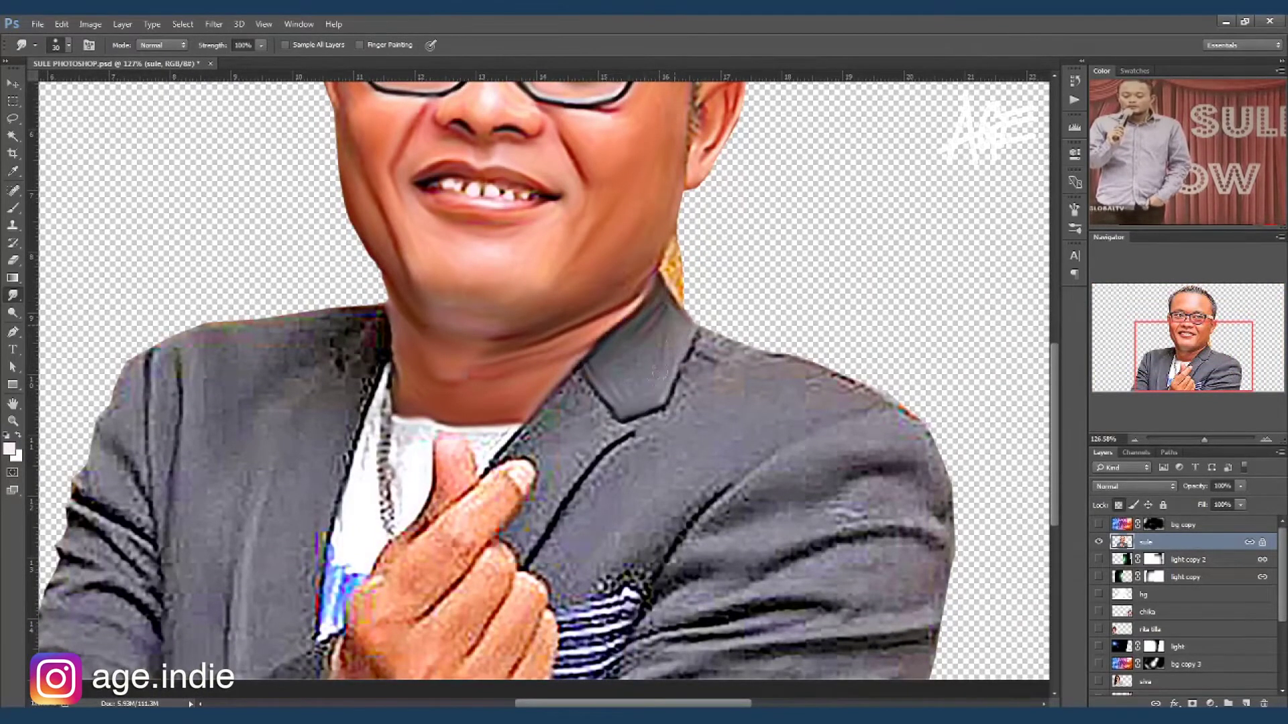
pyautogui.moveTo(519, 446); pyautogui.dragTo(569, 409)
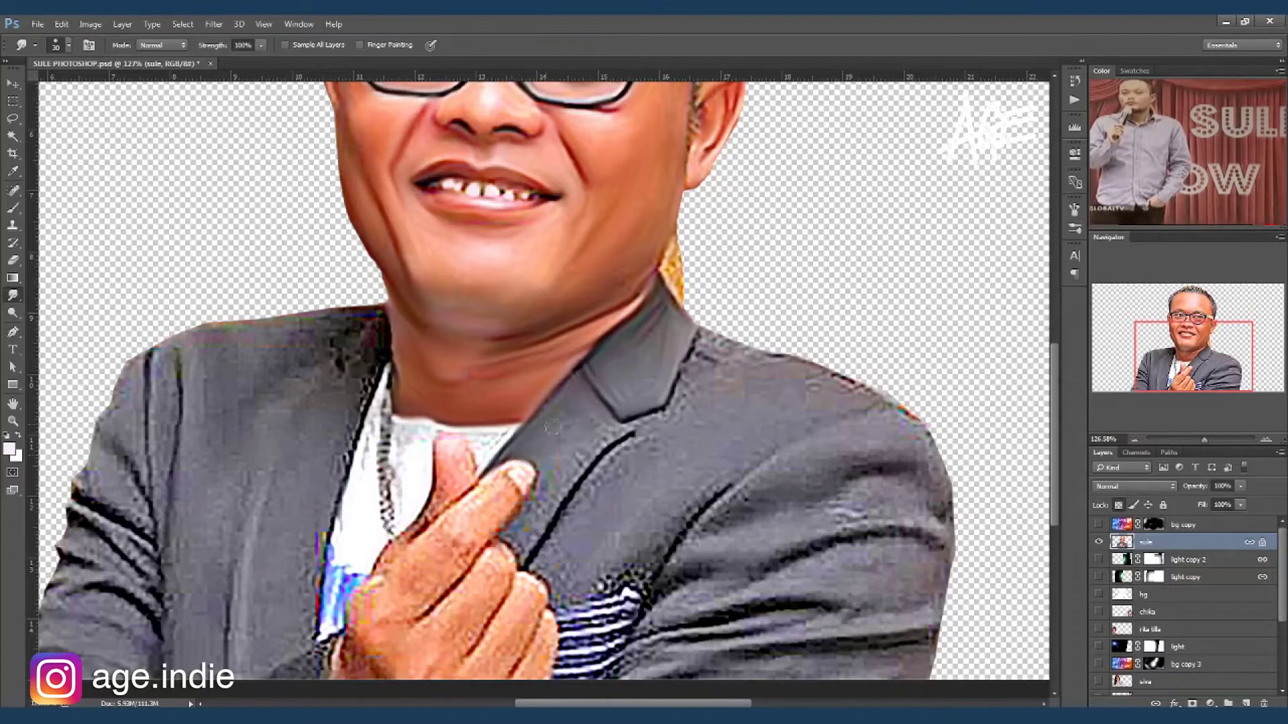
pyautogui.moveTo(513, 543); pyautogui.dragTo(583, 443)
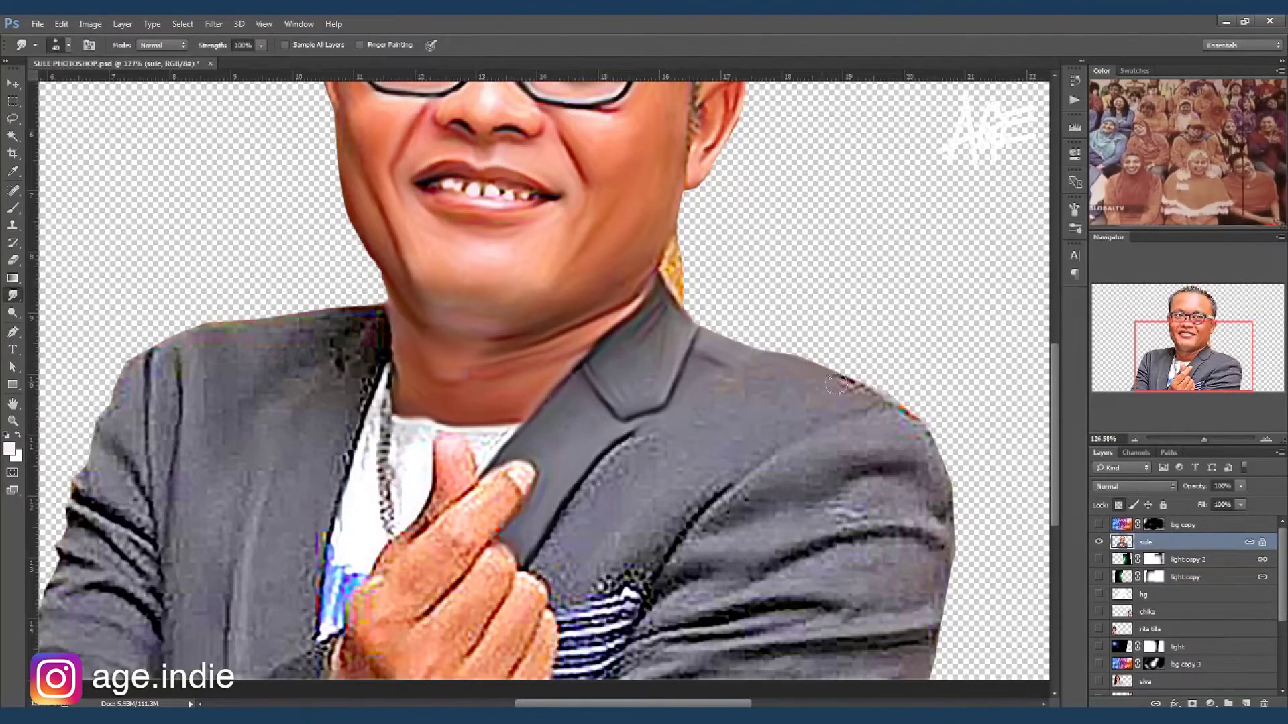
# With brush size 40–50, smudge the lapel to the shoulder, the shirt crease and right sleeve creases.
pyautogui.press(']')
pyautogui.press(']')
pyautogui.moveTo(533, 560); pyautogui.dragTo(678, 437)
pyautogui.press(']')
pyautogui.moveTo(555, 589); pyautogui.dragTo(664, 504)
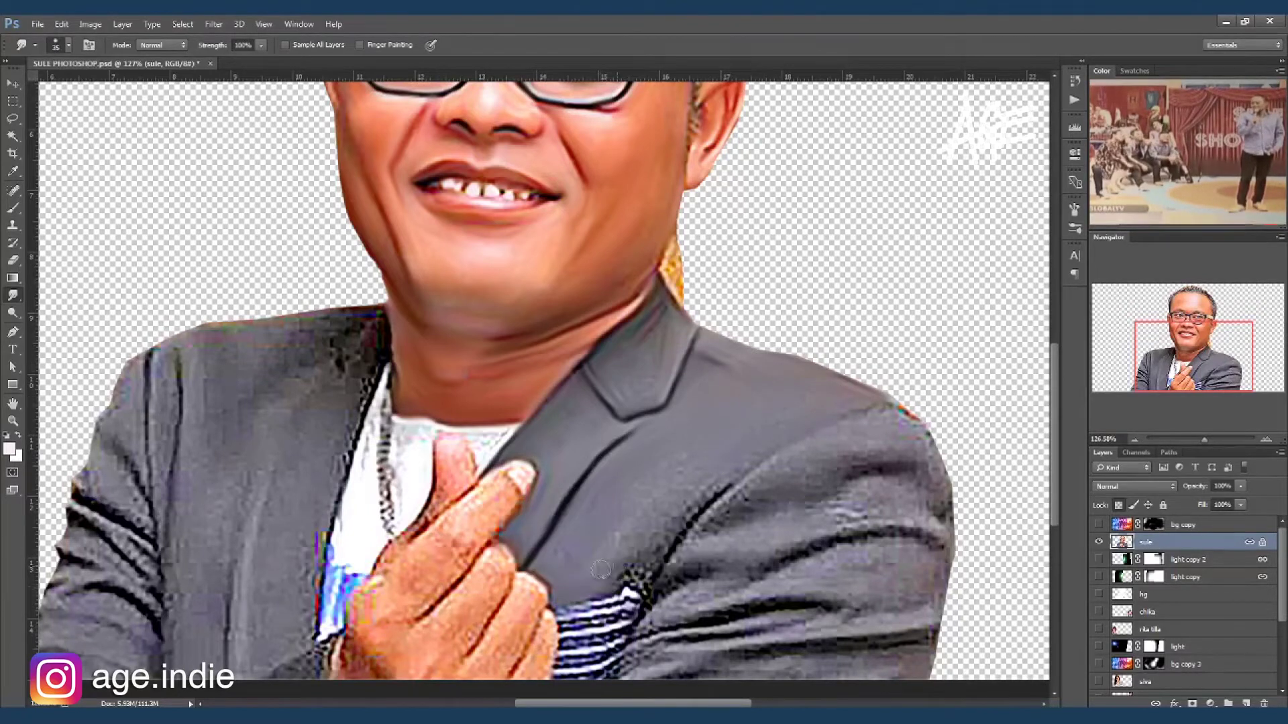
pyautogui.press('[')
pyautogui.scroll(-2, 720, 548)
pyautogui.press(']')
pyautogui.press(']')
pyautogui.moveTo(903, 364)
pyautogui.mouseDown()
pyautogui.moveTo(681, 523)
pyautogui.moveTo(790, 573)
pyautogui.moveTo(938, 590)
pyautogui.mouseUp()
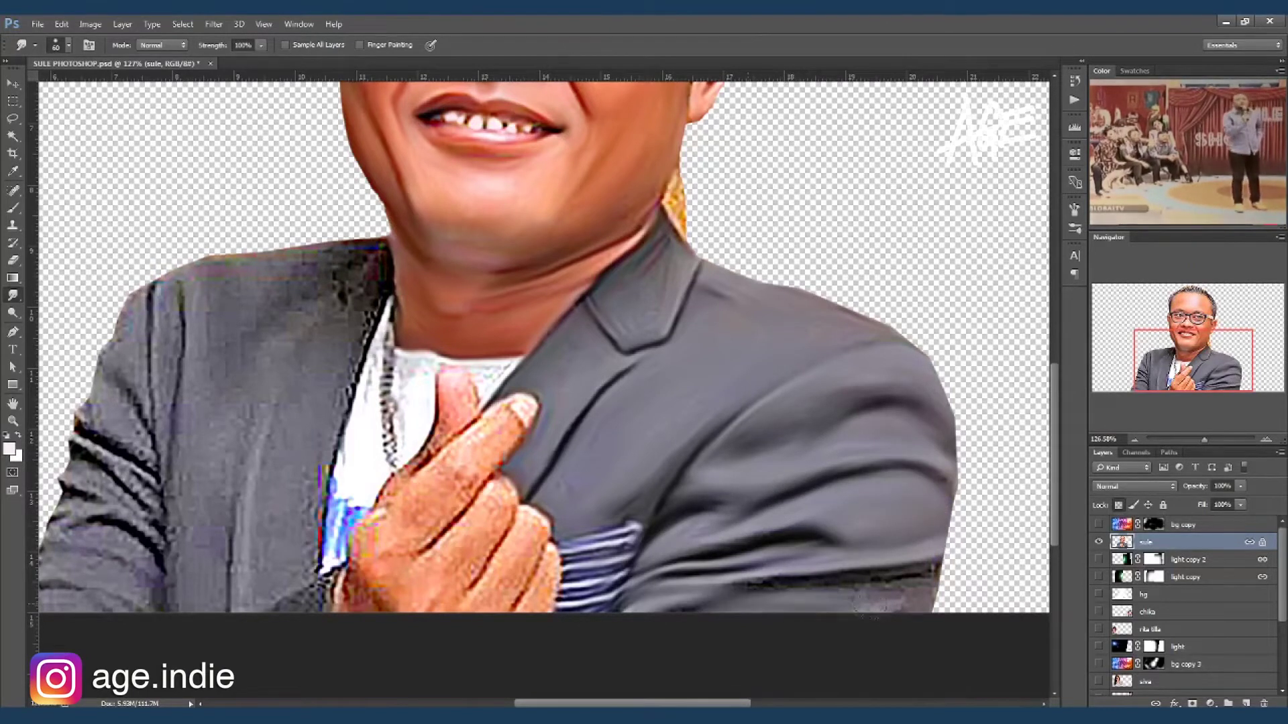
# Smooth the dark patches along the left lapel, left shoulder and left sleeve.
pyautogui.hscroll(-5, 652, 277)
pyautogui.moveTo(652, 277); pyautogui.dragTo(604, 570)
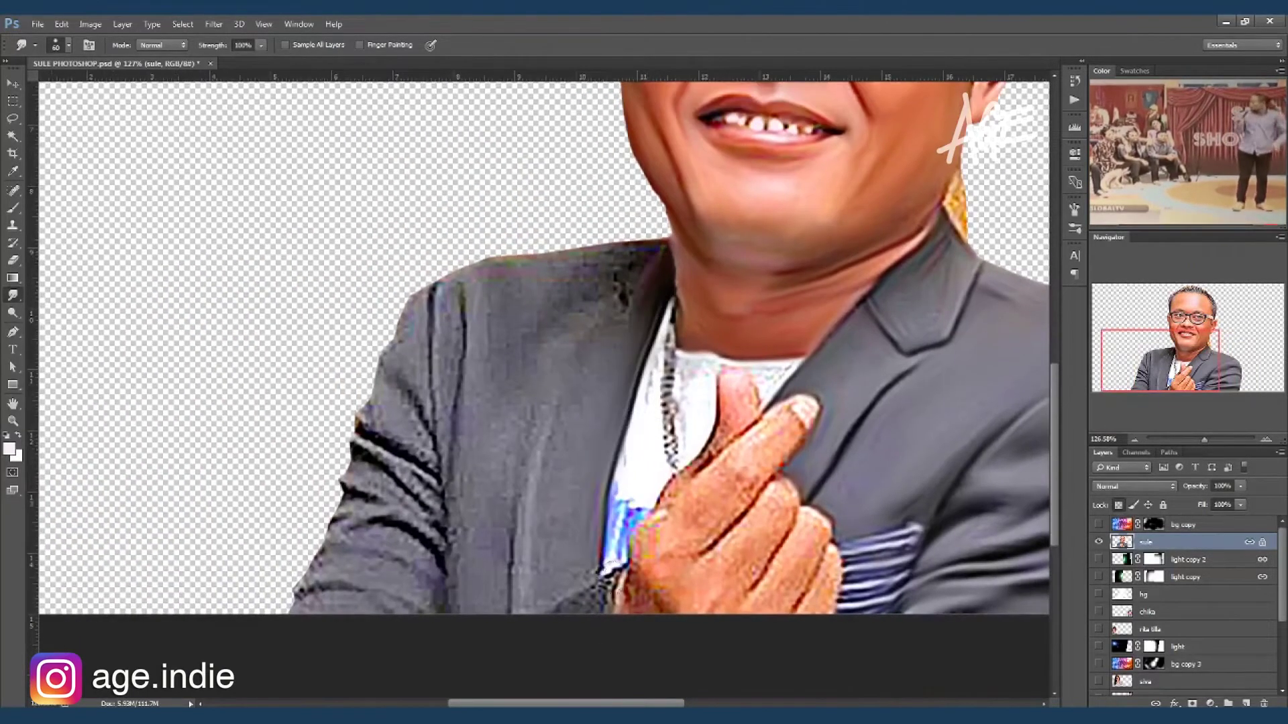
pyautogui.moveTo(637, 262); pyautogui.dragTo(583, 590)
pyautogui.moveTo(612, 283); pyautogui.dragTo(549, 342)
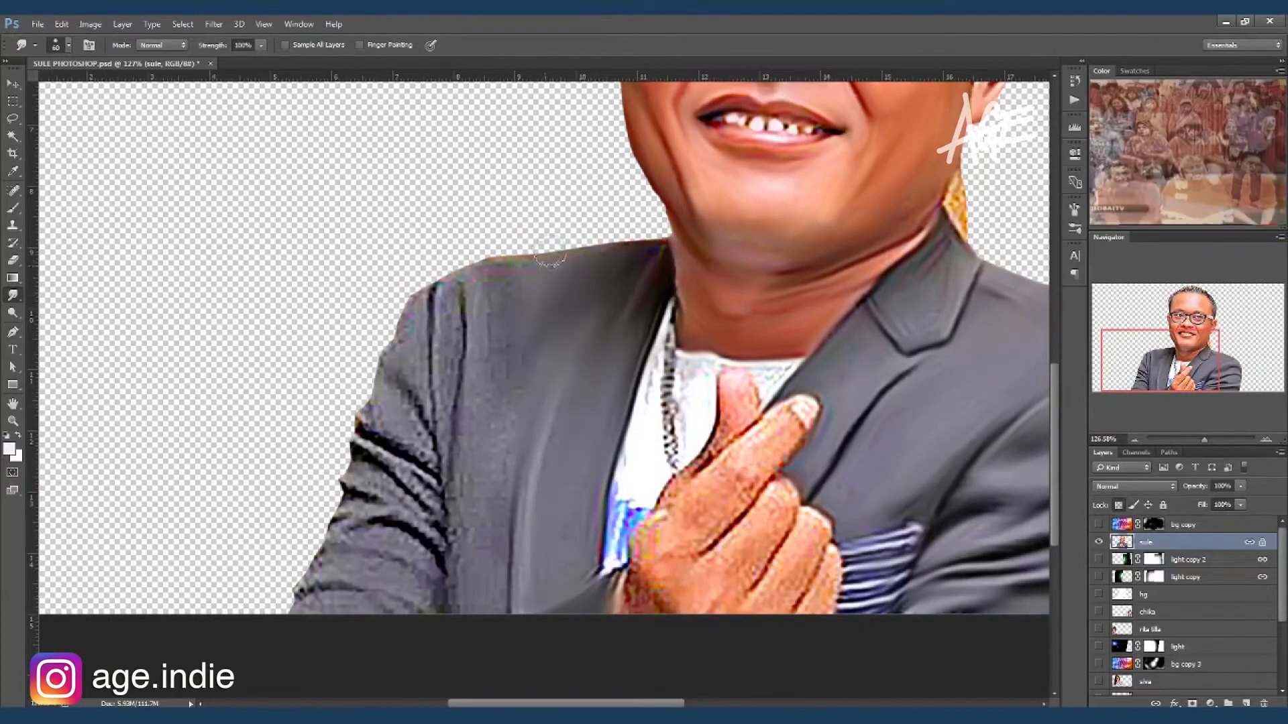
pyautogui.moveTo(503, 268); pyautogui.dragTo(409, 436)
pyautogui.moveTo(393, 336)
pyautogui.mouseDown()
pyautogui.moveTo(402, 483)
pyautogui.moveTo(430, 536)
pyautogui.mouseUp()
pyautogui.moveTo(424, 561)
pyautogui.mouseDown()
pyautogui.moveTo(315, 574)
pyautogui.moveTo(332, 600)
pyautogui.mouseUp()
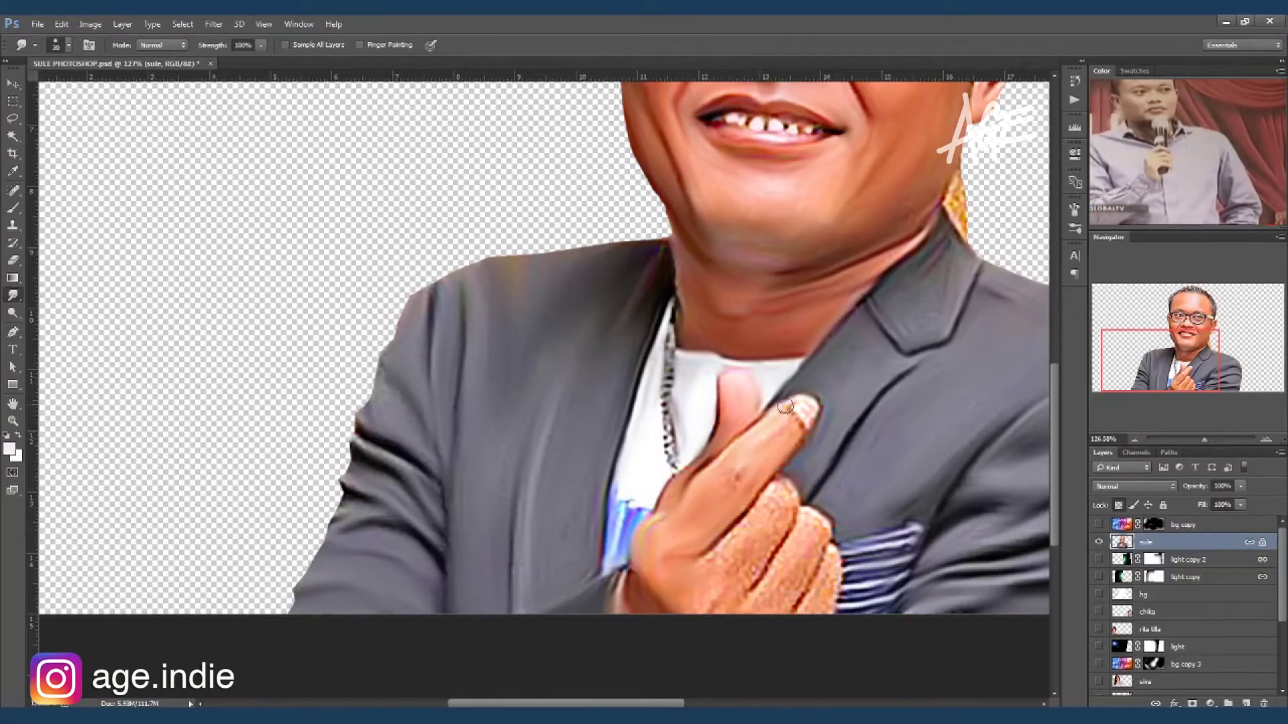
# Enlarge the smudge brush to 35 and soften the finger's texture.
pyautogui.press(']')
pyautogui.moveTo(744, 568); pyautogui.dragTo(808, 563)
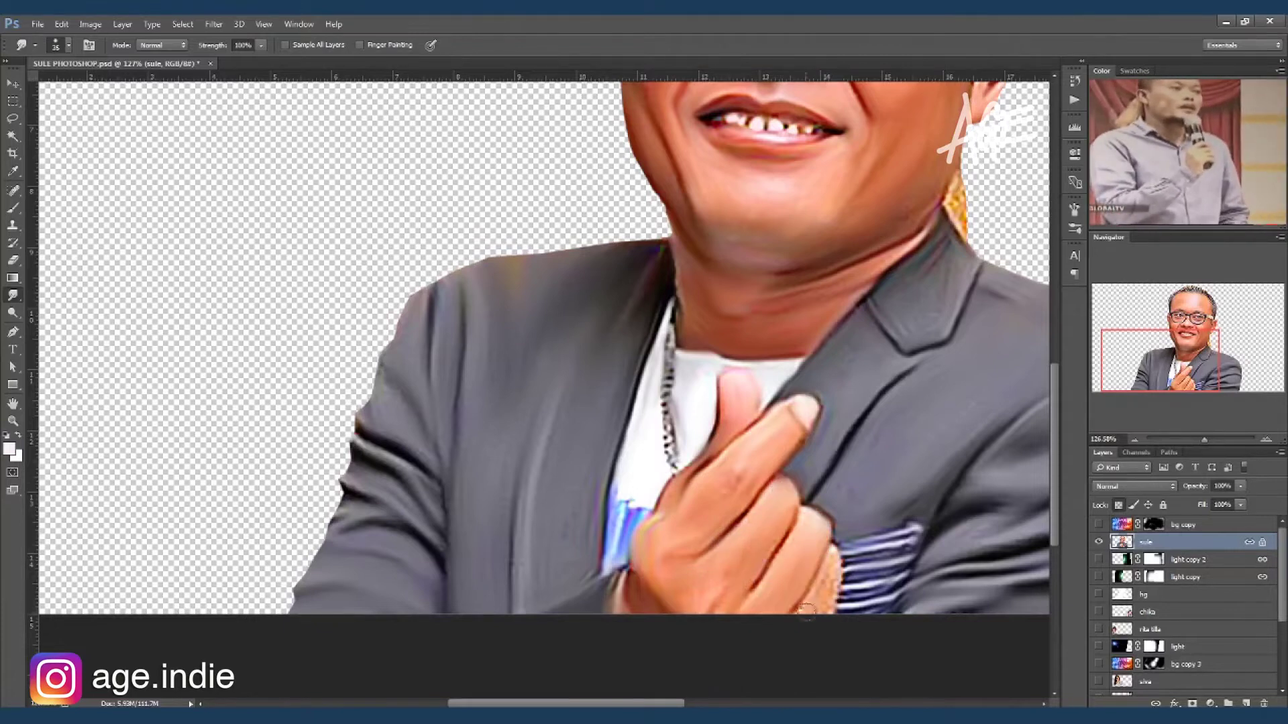
pyautogui.scroll(-2, 822, 592)
pyautogui.scroll(-2, 764, 439)
# Zoom in on the head and stroke the top hair into smooth strands with the Mixer Brush.
pyautogui.press('b')
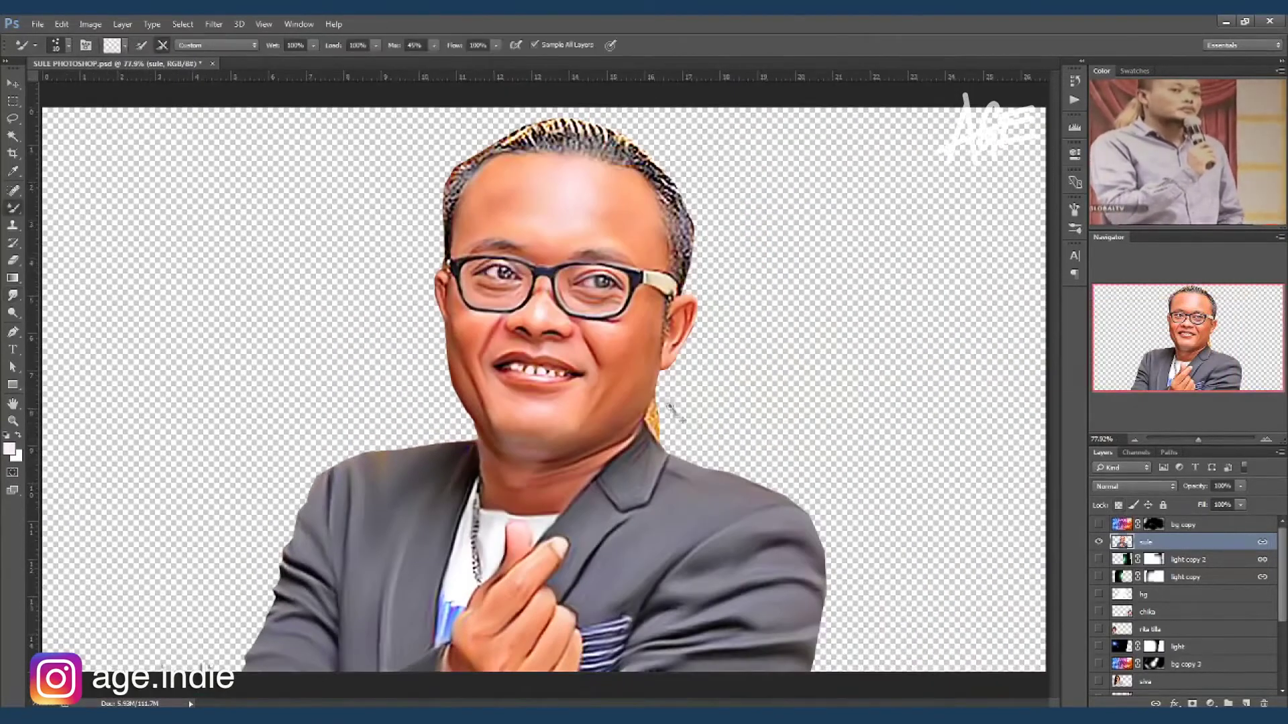
pyautogui.scroll(3, 649, 439)
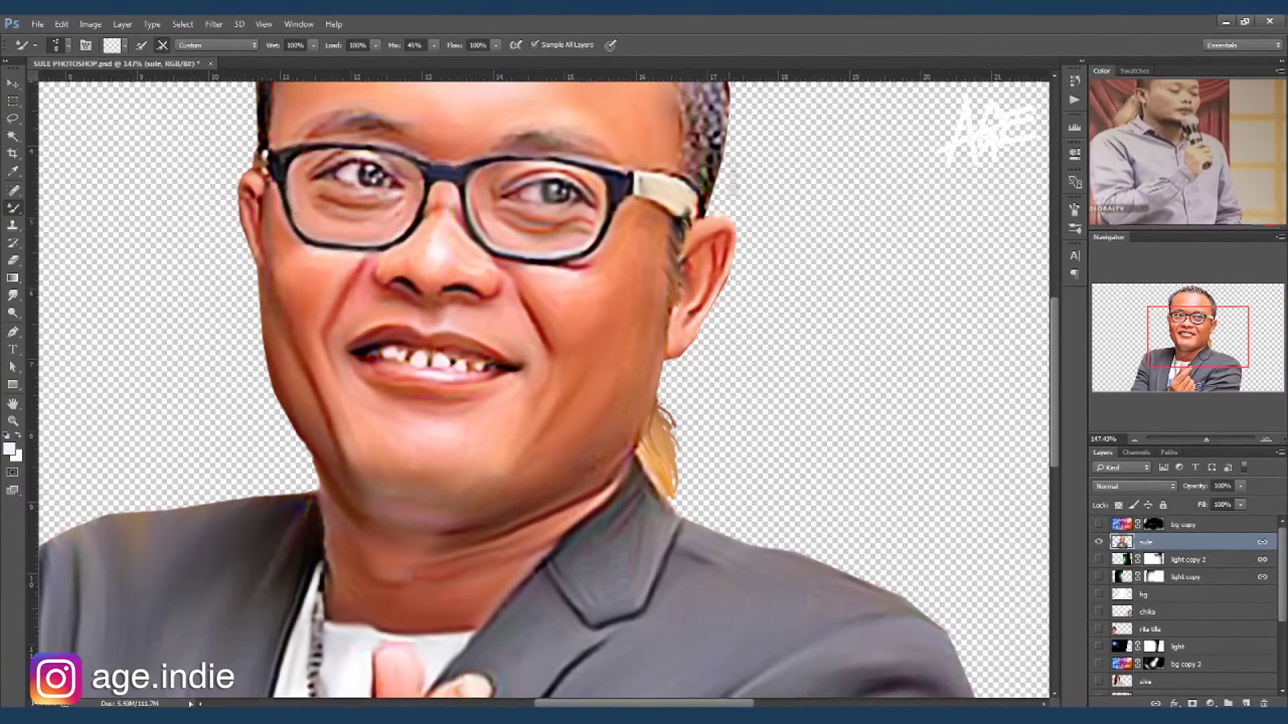
pyautogui.scroll(3, 668, 282)
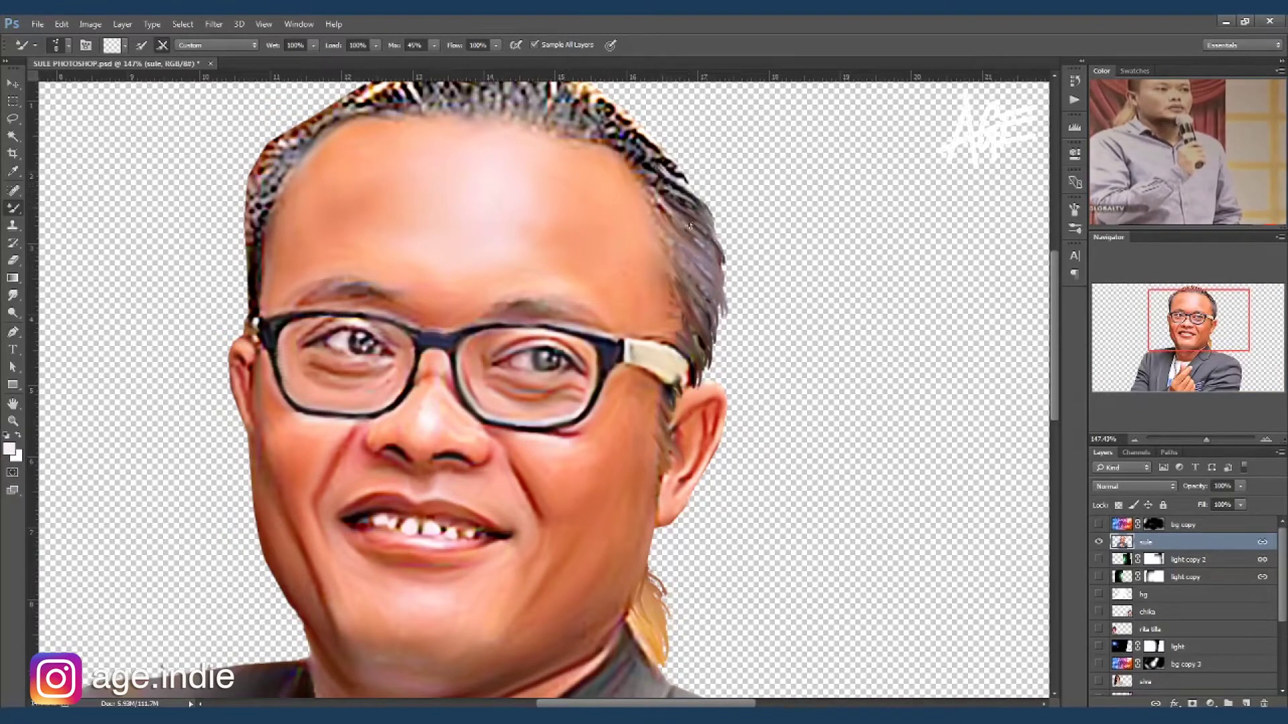
pyautogui.scroll(1, 690, 225)
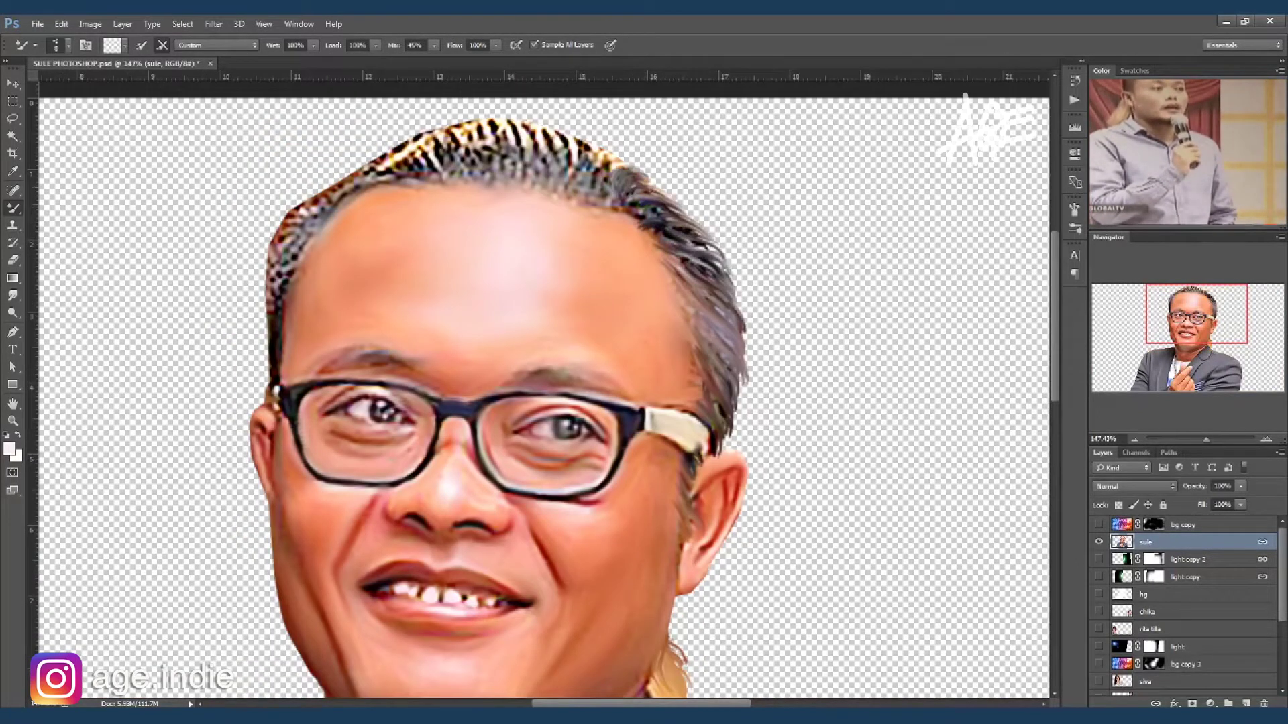
pyautogui.moveTo(646, 206); pyautogui.dragTo(589, 140)
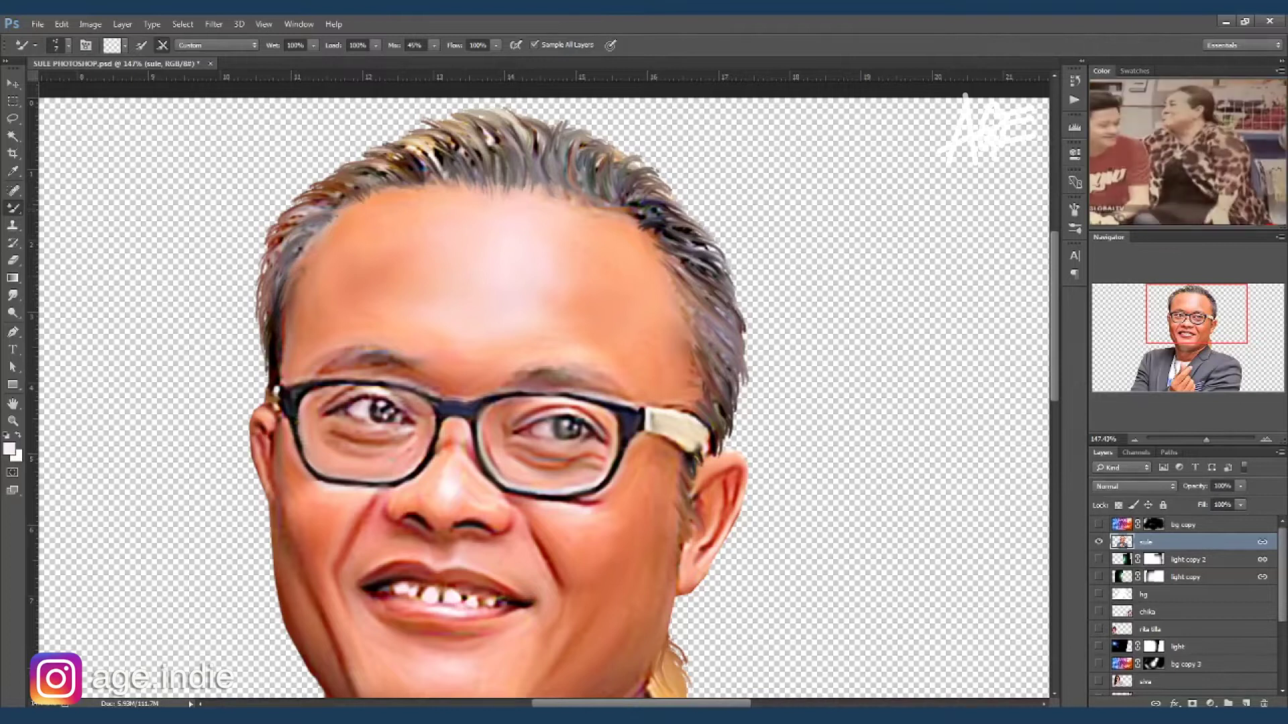
pyautogui.hotkey('ctrl', '0')
pyautogui.press('o')
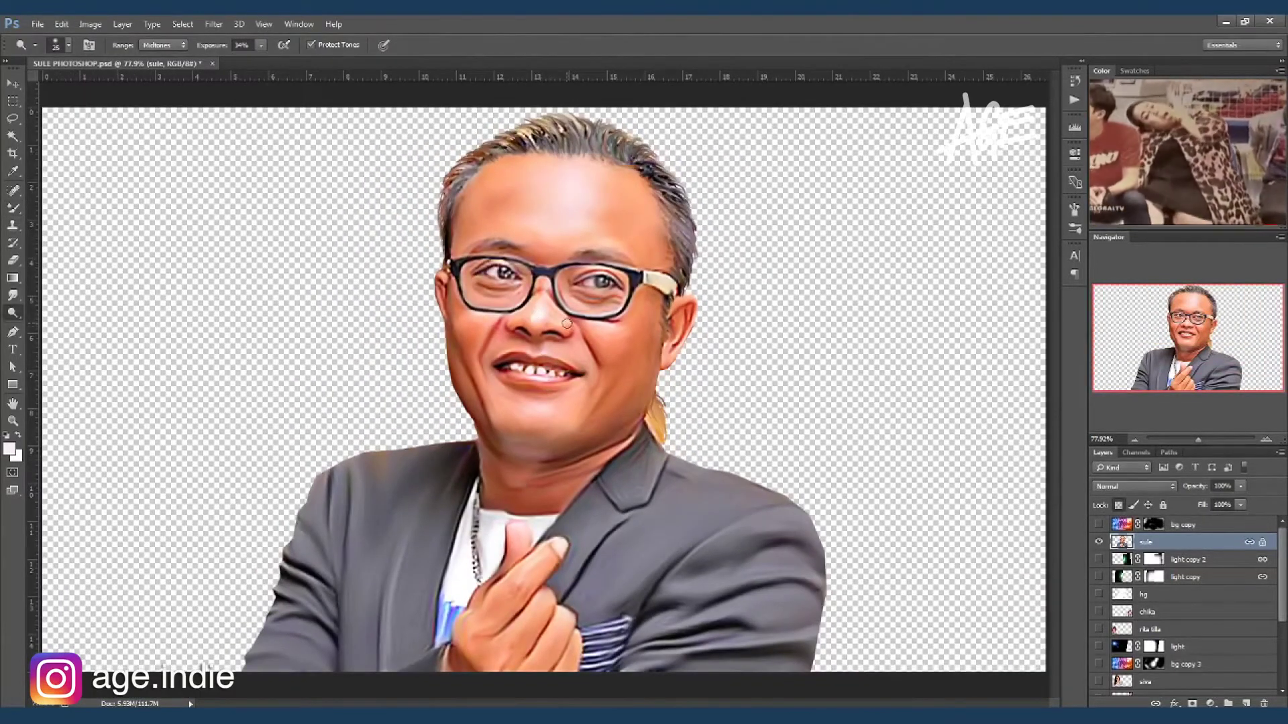
# Burn the jacket lapel, the jacket's left side and the neck under the chin with a size-175 brush.
pyautogui.press(']')
pyautogui.press(']')
pyautogui.press(']')
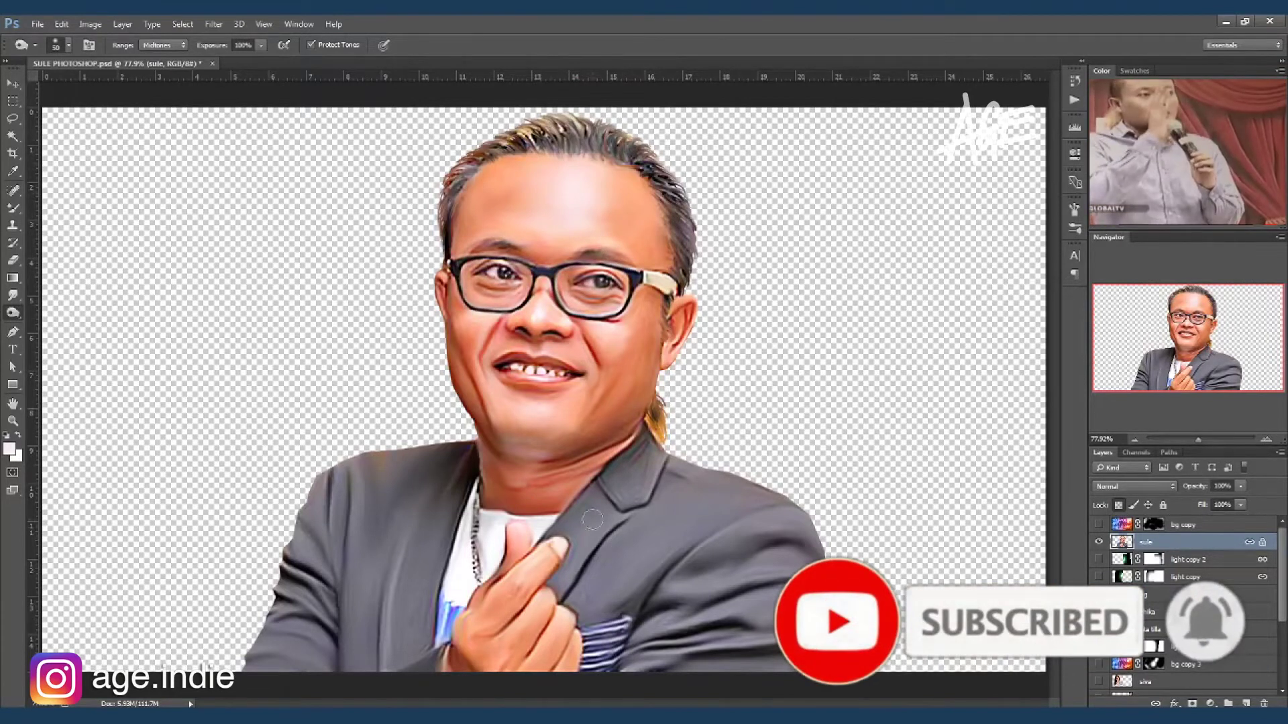
pyautogui.moveTo(592, 518)
pyautogui.mouseDown()
pyautogui.moveTo(641, 586)
pyautogui.moveTo(623, 582)
pyautogui.mouseUp()
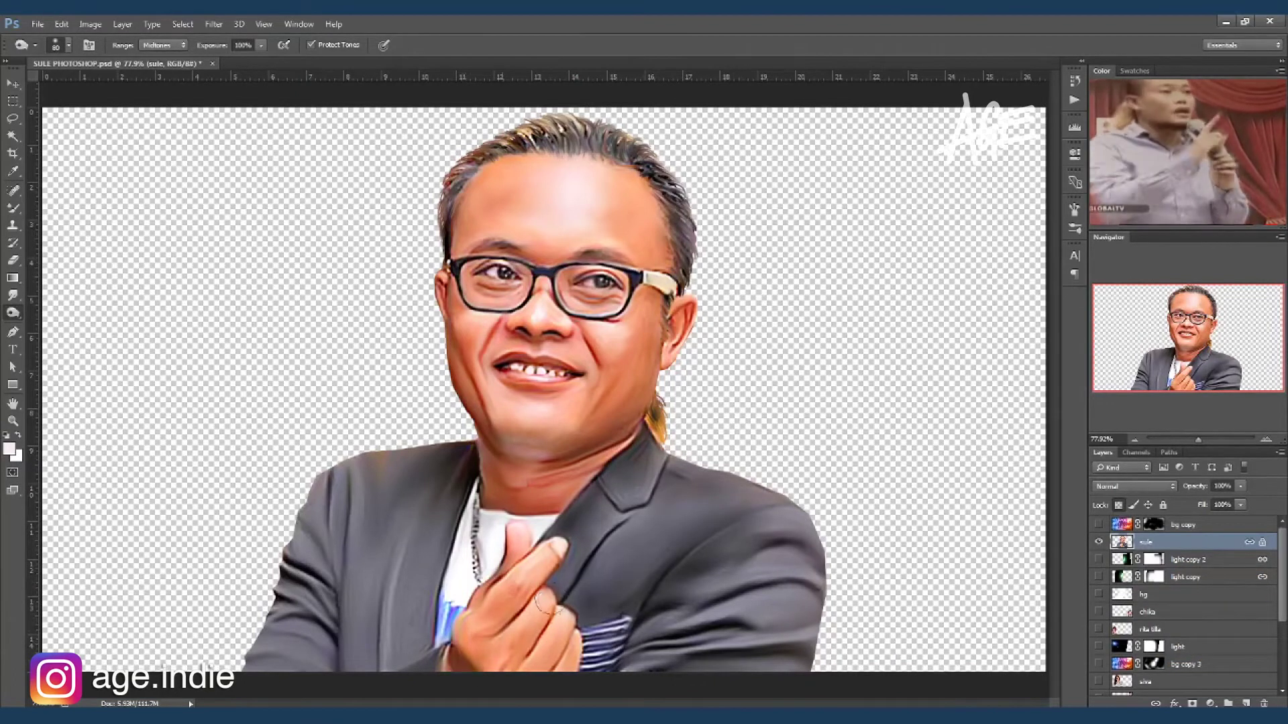
pyautogui.moveTo(456, 470); pyautogui.dragTo(288, 651)
pyautogui.press(']')
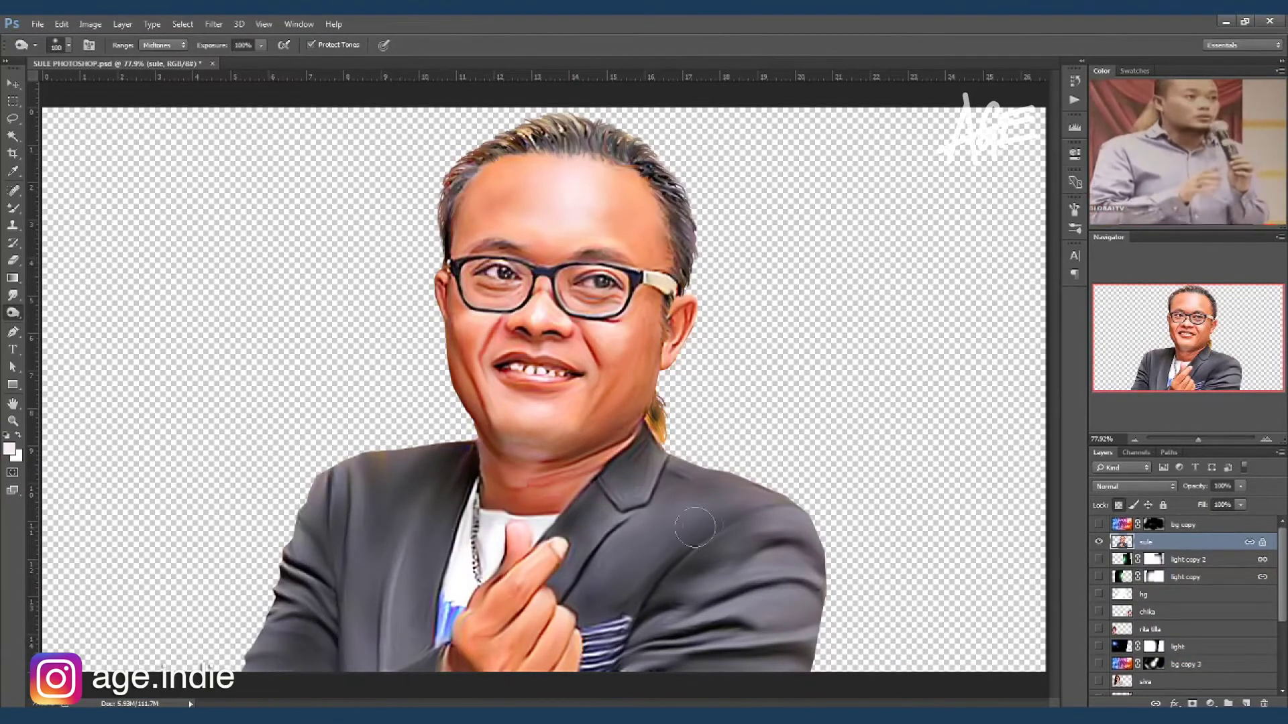
pyautogui.moveTo(511, 462); pyautogui.dragTo(694, 416)
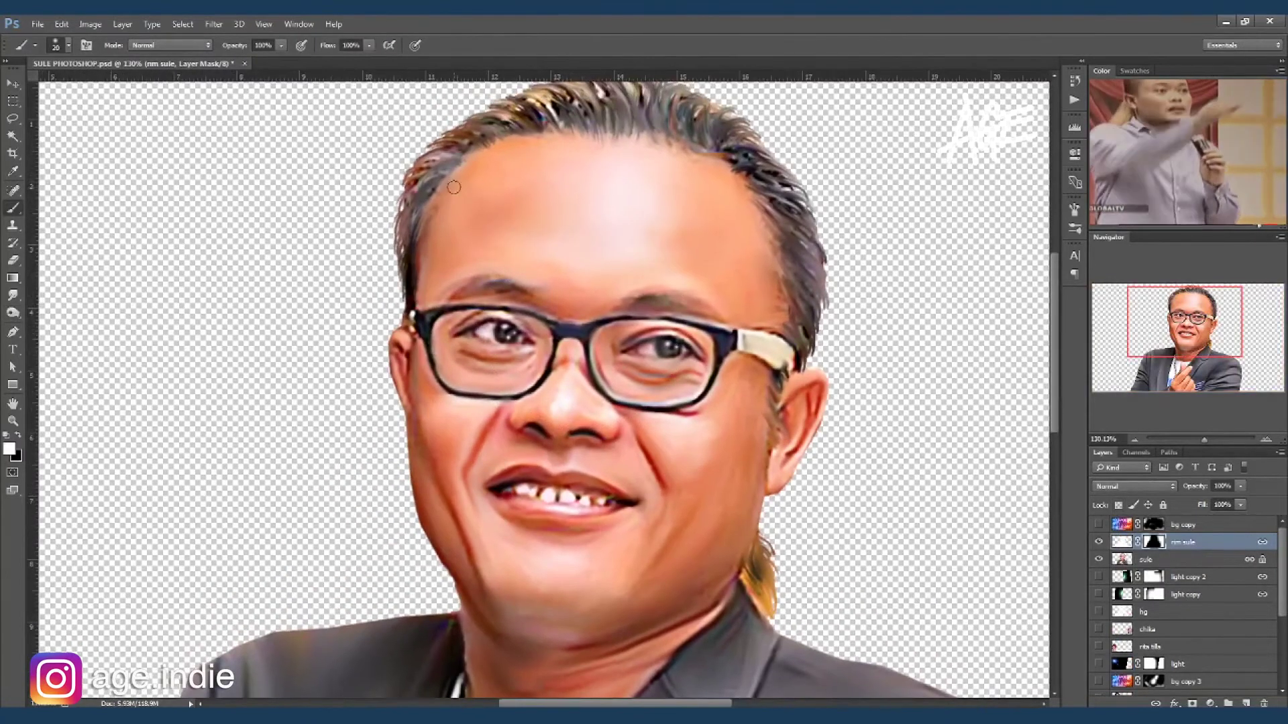
# Paint white rim light on the mask along the left hairline, cheek, jaw and shoulder.
pyautogui.moveTo(453, 187); pyautogui.dragTo(421, 254)
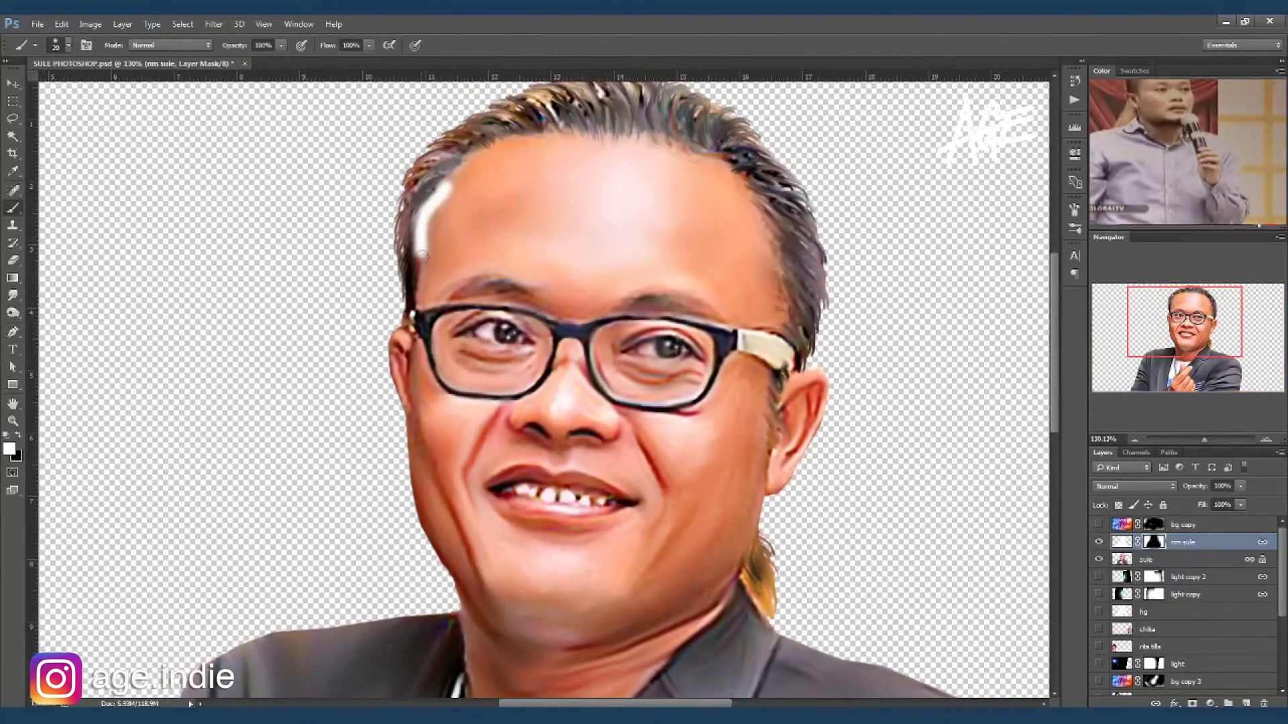
pyautogui.moveTo(421, 430)
pyautogui.mouseDown()
pyautogui.moveTo(439, 544)
pyautogui.moveTo(418, 510)
pyautogui.mouseUp()
pyautogui.moveTo(493, 409); pyautogui.dragTo(469, 496)
pyautogui.scroll(-2, 470, 496)
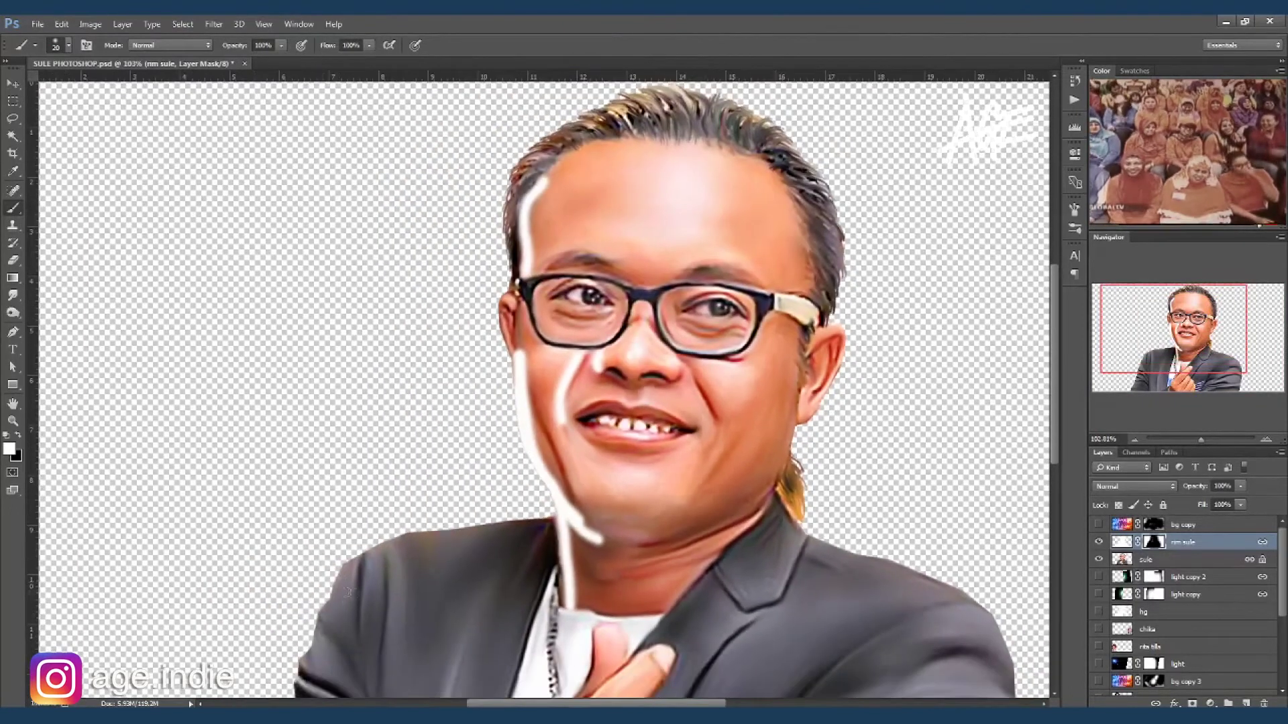
pyautogui.press(']')
pyautogui.moveTo(329, 605)
pyautogui.mouseDown()
pyautogui.moveTo(543, 496)
pyautogui.moveTo(530, 235)
pyautogui.mouseUp()
# Remove rim light at the temple, lower cheek and left shoulder, finishing with a size-40 brush.
pyautogui.moveTo(554, 193); pyautogui.dragTo(544, 264)
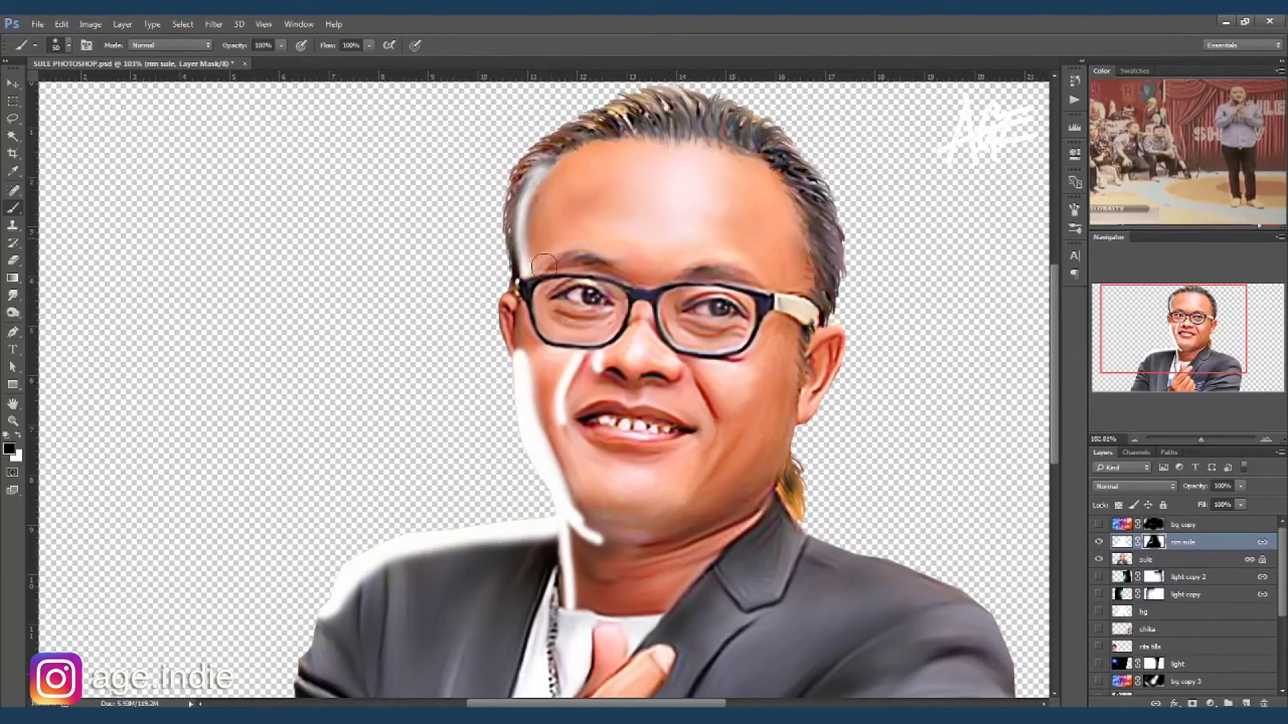
pyautogui.moveTo(538, 369)
pyautogui.mouseDown()
pyautogui.moveTo(540, 429)
pyautogui.moveTo(583, 495)
pyautogui.mouseUp()
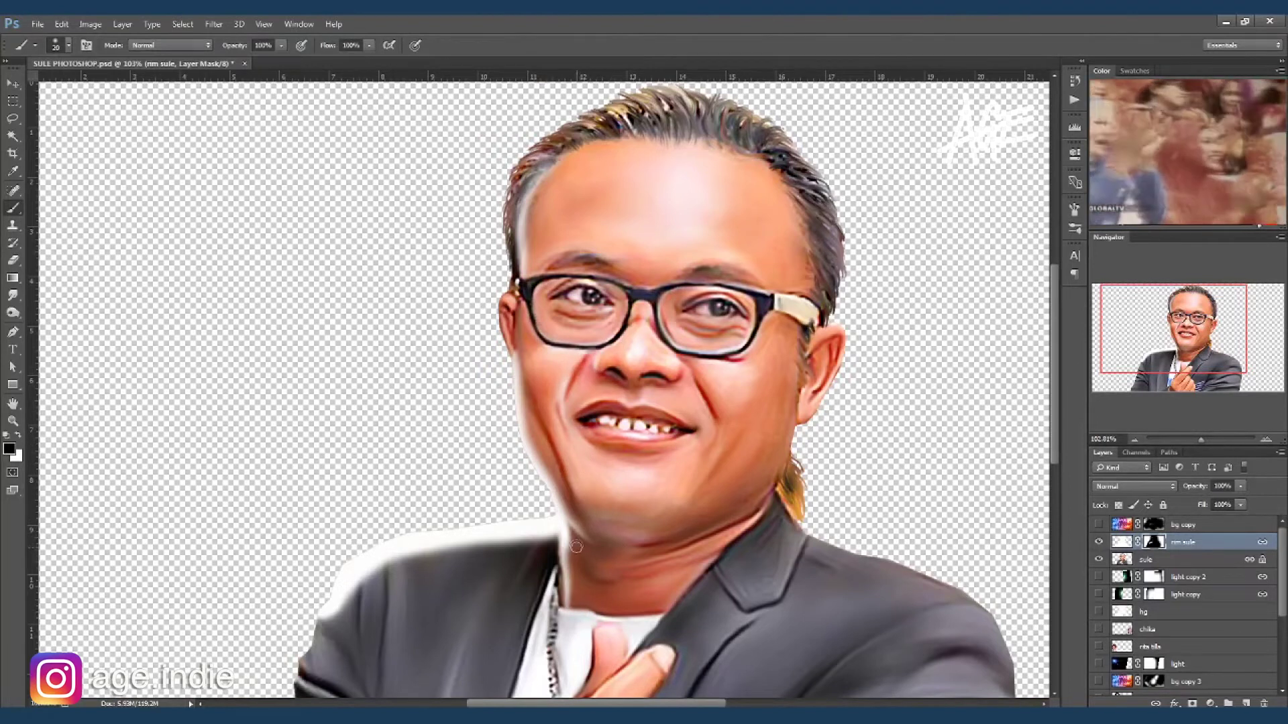
pyautogui.press('x')
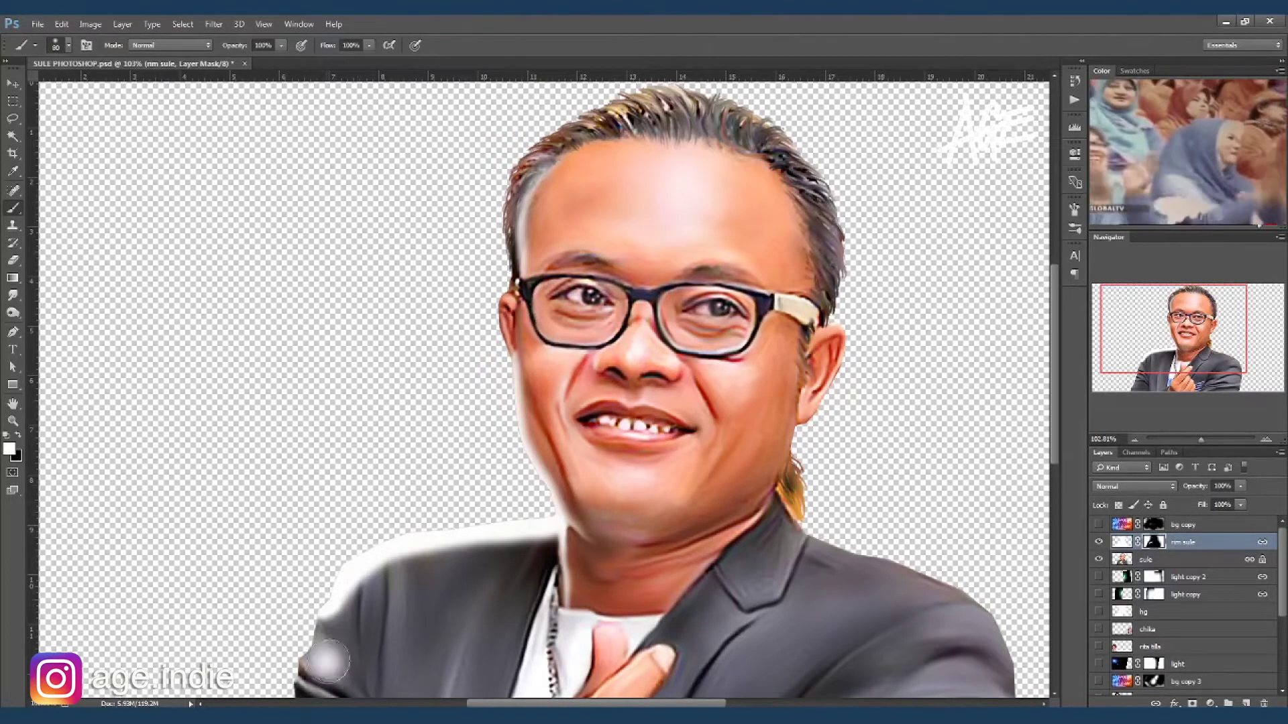
pyautogui.moveTo(333, 637)
pyautogui.mouseDown()
pyautogui.moveTo(369, 577)
pyautogui.moveTo(539, 552)
pyautogui.mouseUp()
pyautogui.scroll(-3, 682, 527)
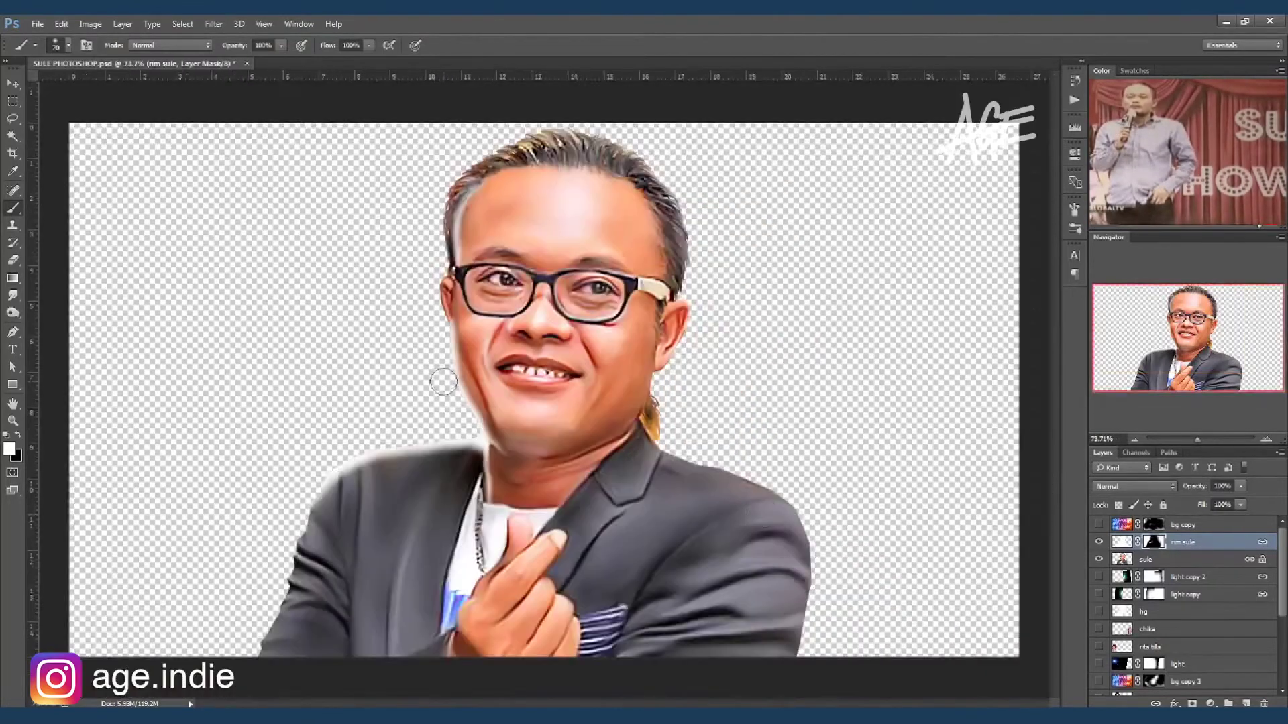
pyautogui.scroll(3, 445, 374)
pyautogui.press(']')
pyautogui.press(']')
pyautogui.press(']')
pyautogui.scroll(-1, 399, 322)
pyautogui.press('[')
pyautogui.press('[')
pyautogui.press('[')
pyautogui.scroll(2, 468, 287)
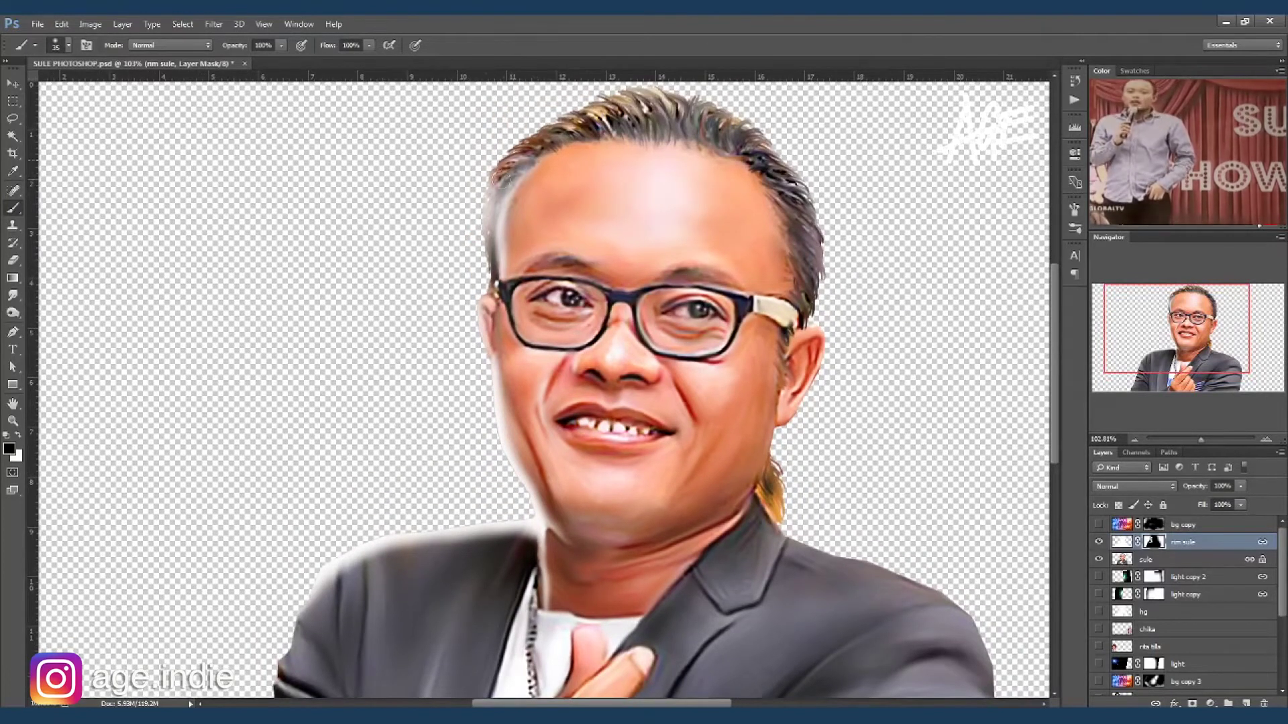
pyautogui.scroll(-5, 778, 432)
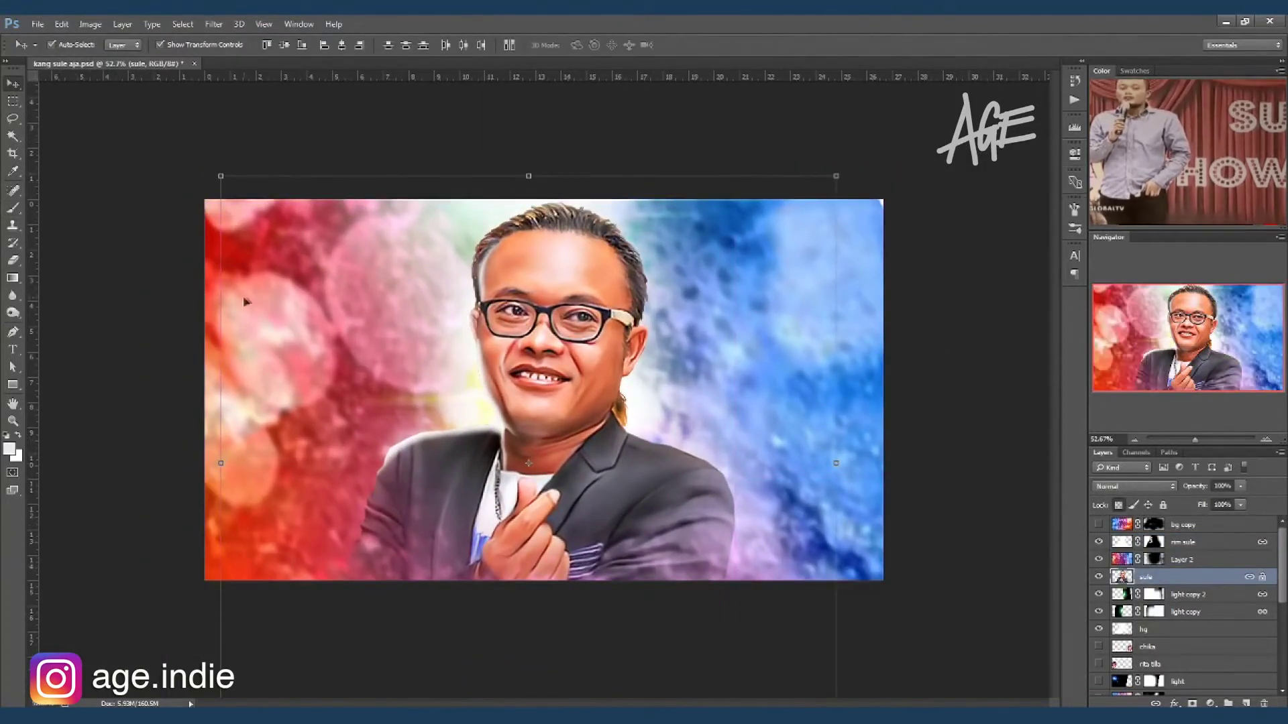
# Boost the portrait's contrast with a Curves bend and a Levels white input of 241.
pyautogui.hotkey('ctrl', 'm')
pyautogui.moveTo(470, 142); pyautogui.dragTo(911, 373)
pyautogui.click(964, 566)
pyautogui.moveTo(1006, 536); pyautogui.dragTo(1004, 543)
pyautogui.press('Return')
pyautogui.hotkey('ctrl', 'l')
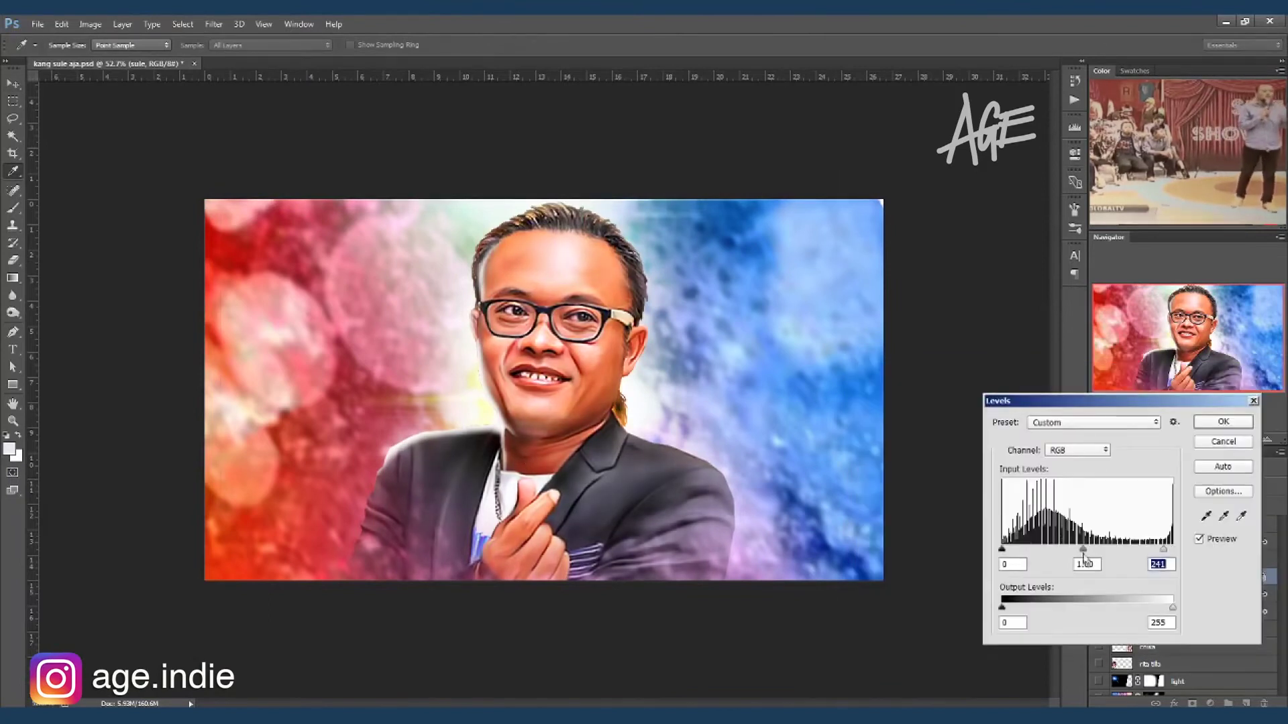
pyautogui.press('Return')
# Save the layered document over the existing PSD file.
pyautogui.press('v')
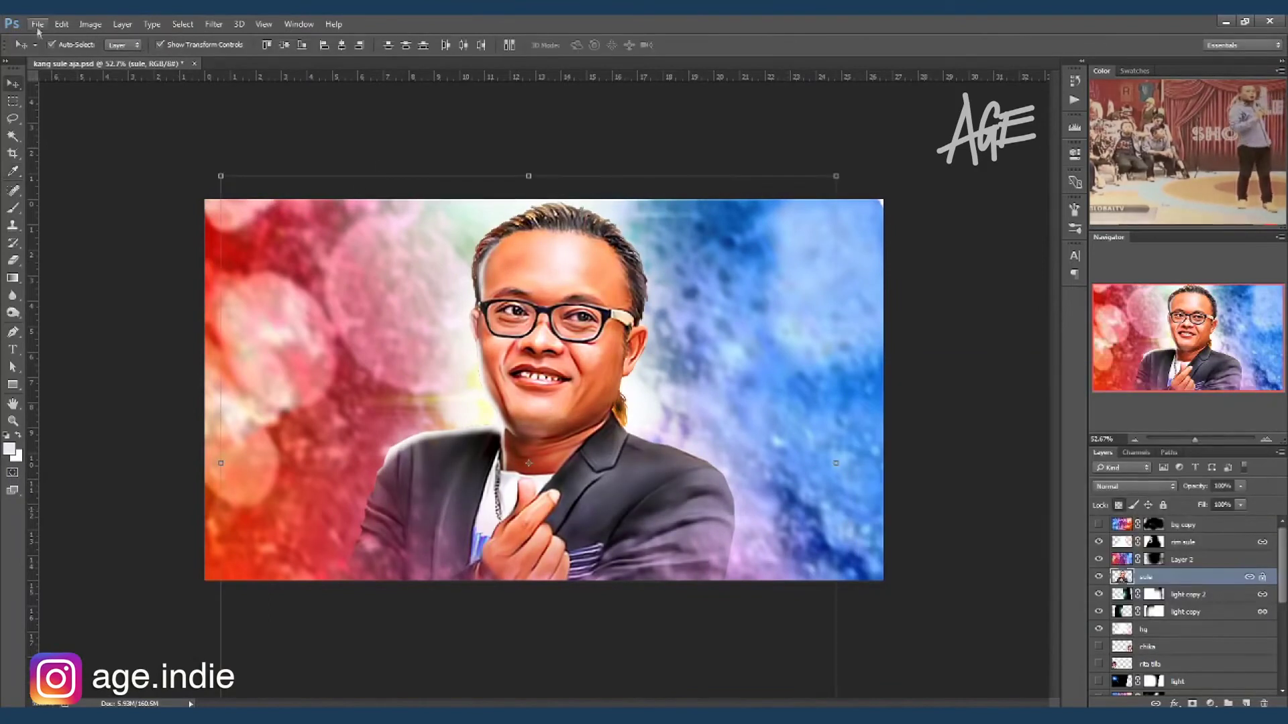
pyautogui.click(38, 24)
pyautogui.click(68, 149)
pyautogui.click(861, 537)
pyautogui.click(682, 371)
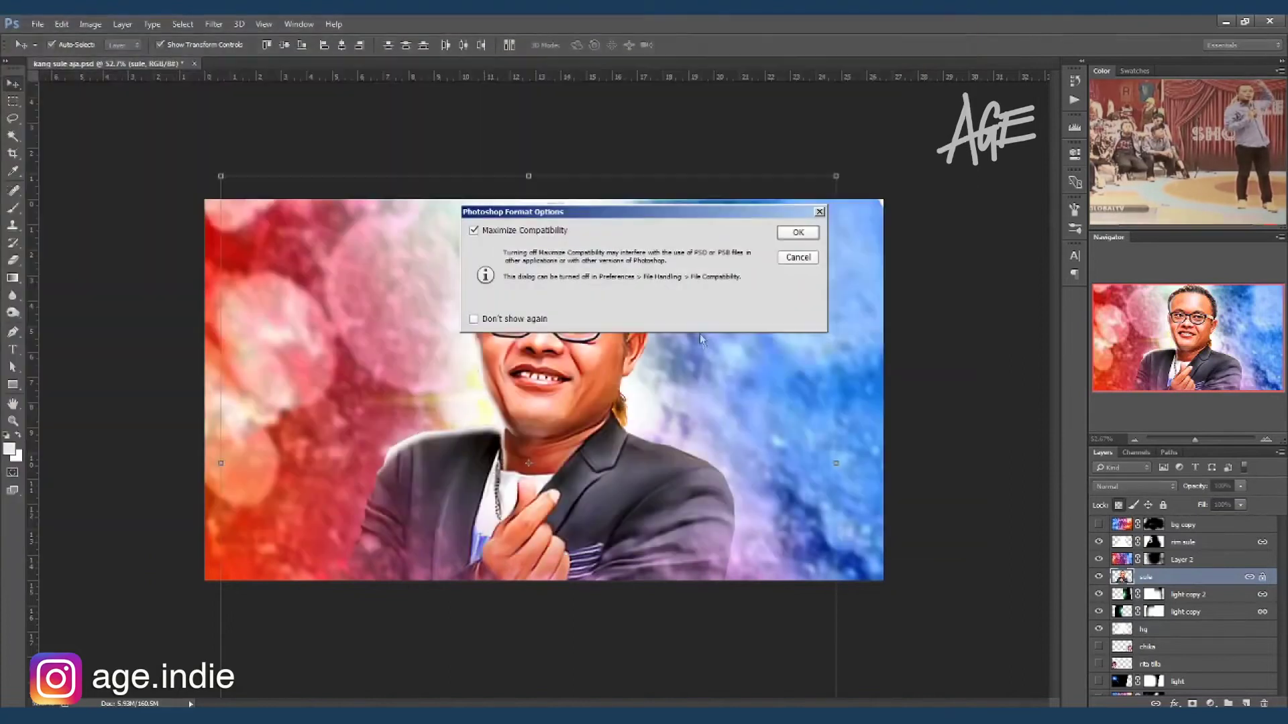
pyautogui.press('Return')
# Flatten the image to a single Background layer, discarding hidden layers.
pyautogui.click(122, 24)
pyautogui.click(148, 481)
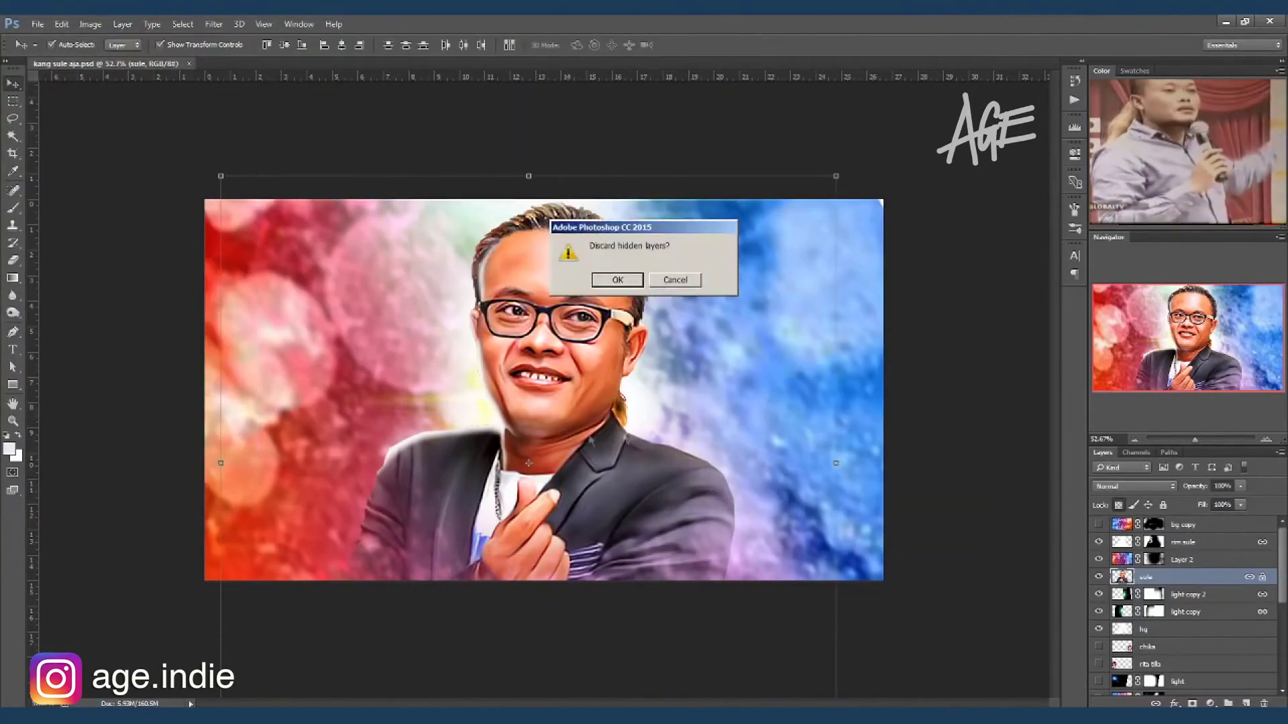
pyautogui.click(617, 280)
# Save the flattened image as kang sule aja.png.
pyautogui.click(37, 24)
pyautogui.click(67, 148)
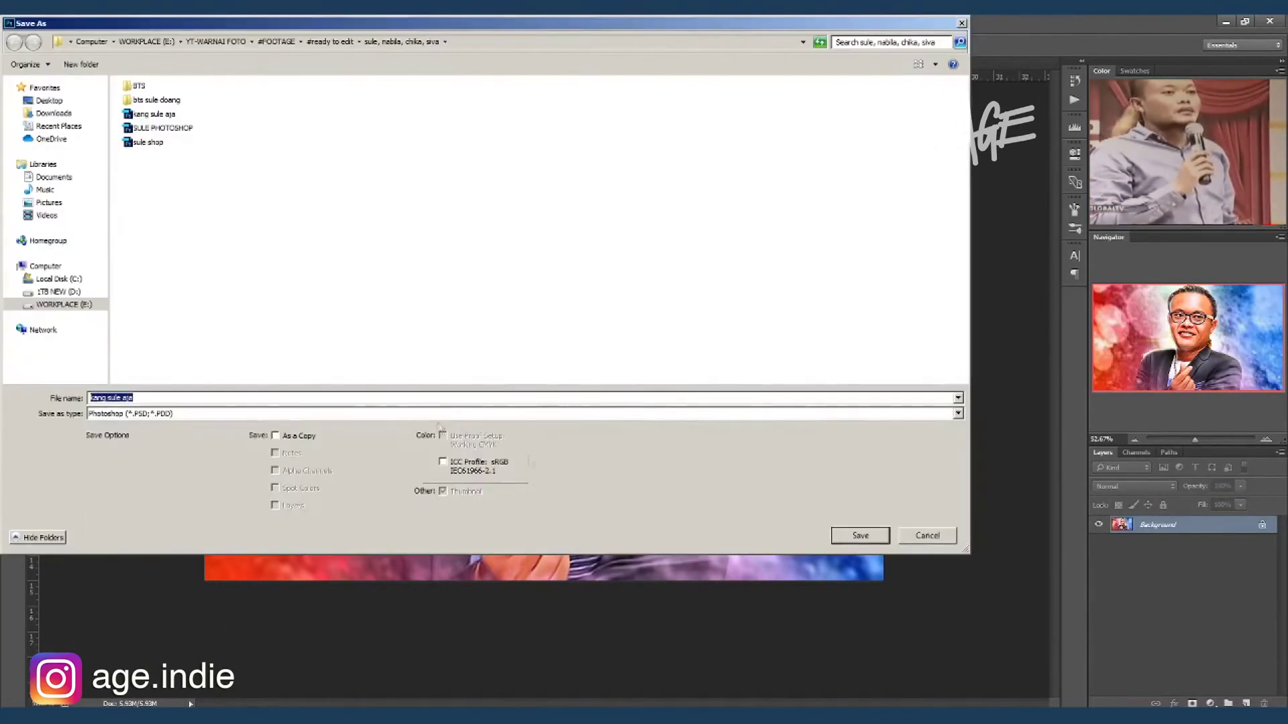
pyautogui.click(188, 414)
pyautogui.click(181, 574)
pyautogui.click(865, 536)
pyautogui.click(681, 230)
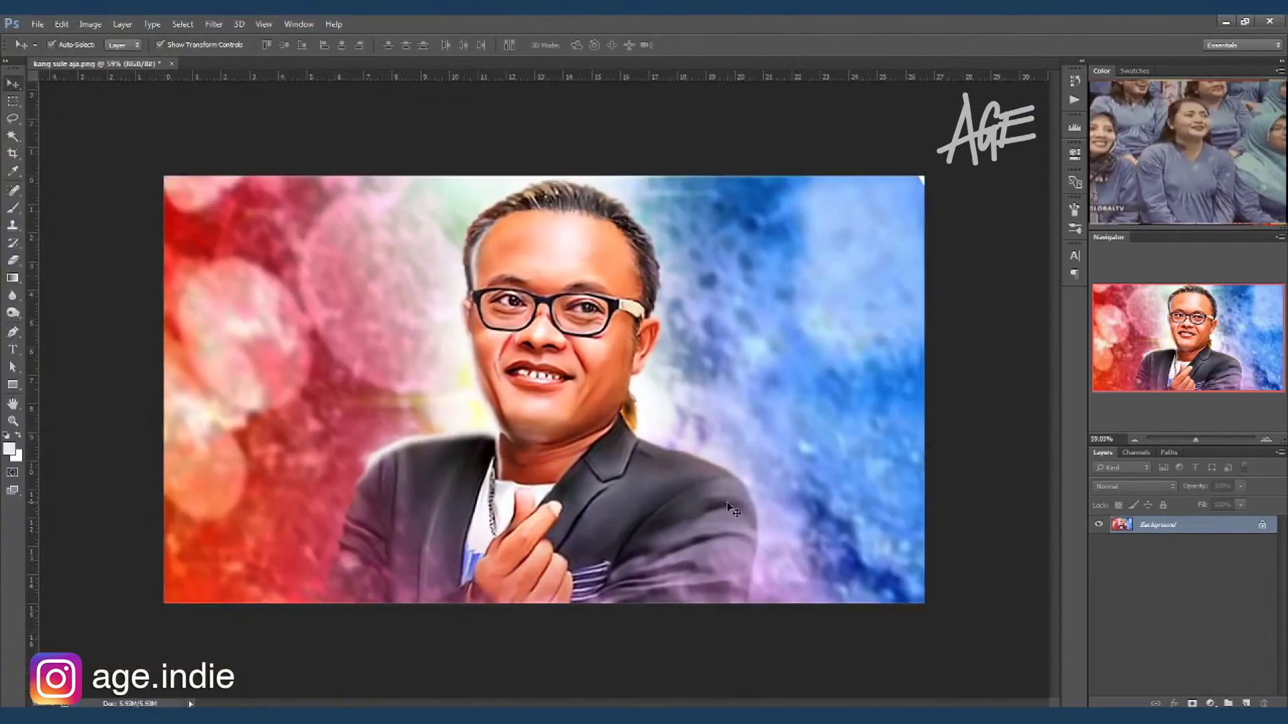
# Deepen the PNG's shadows with Curves points at 42→36 and about 129→116.
pyautogui.hotkey('ctrl', 'm')
pyautogui.moveTo(509, 149); pyautogui.dragTo(935, 298)
pyautogui.click(1055, 391)
pyautogui.moveTo(943, 501); pyautogui.dragTo(942, 504)
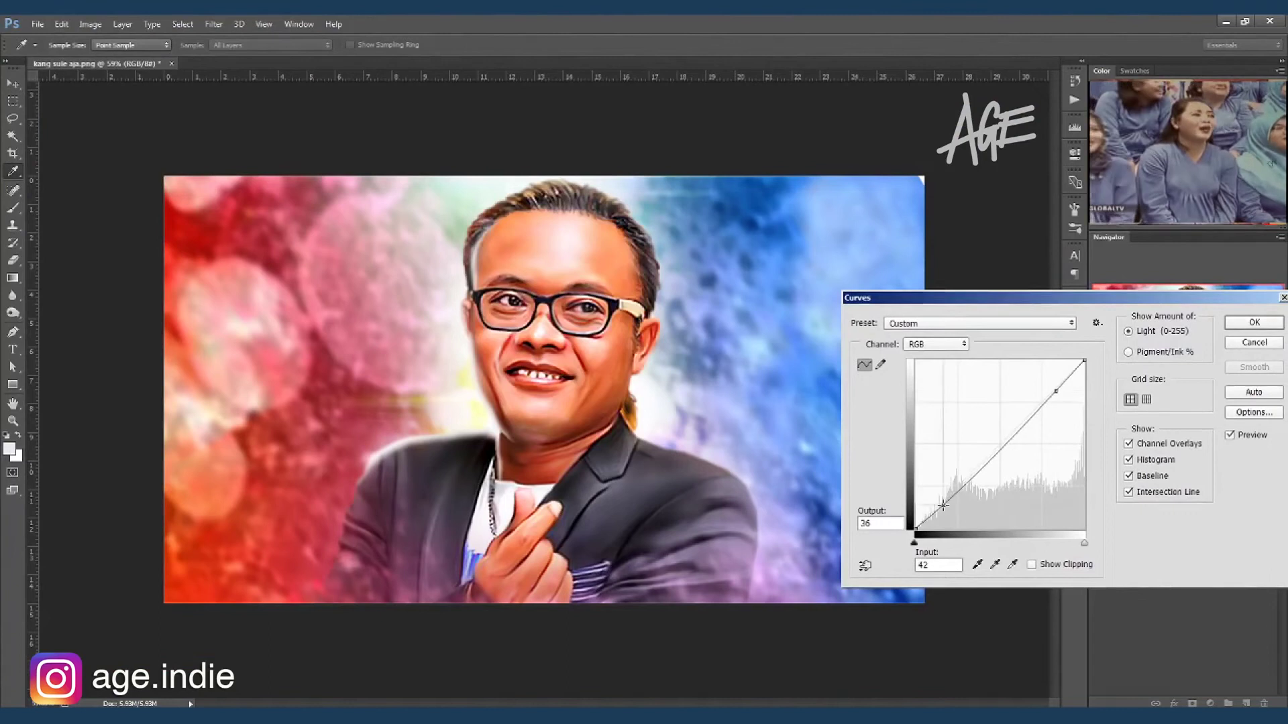
pyautogui.click(1002, 453)
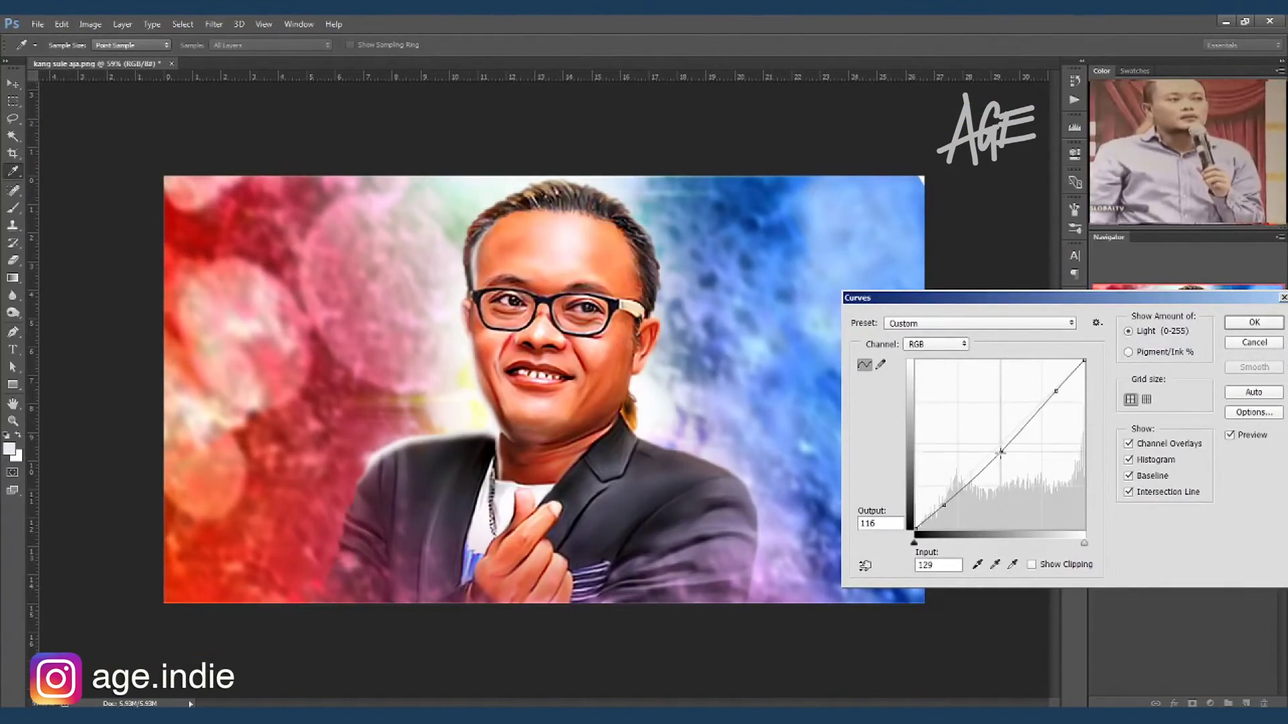
pyautogui.press('Return')
pyautogui.press('v')
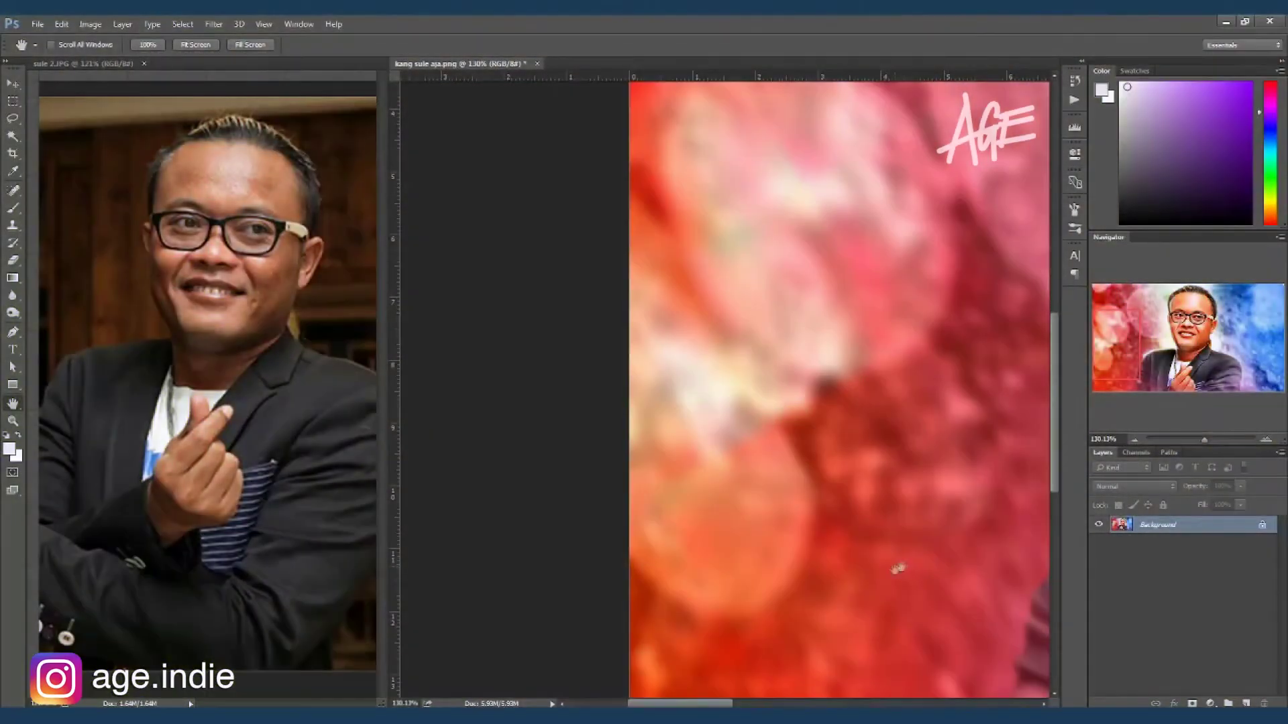
pyautogui.moveTo(923, 607); pyautogui.dragTo(742, 617)
pyautogui.moveTo(943, 618)
pyautogui.mouseDown()
pyautogui.moveTo(796, 635)
pyautogui.moveTo(631, 694)
pyautogui.mouseUp()
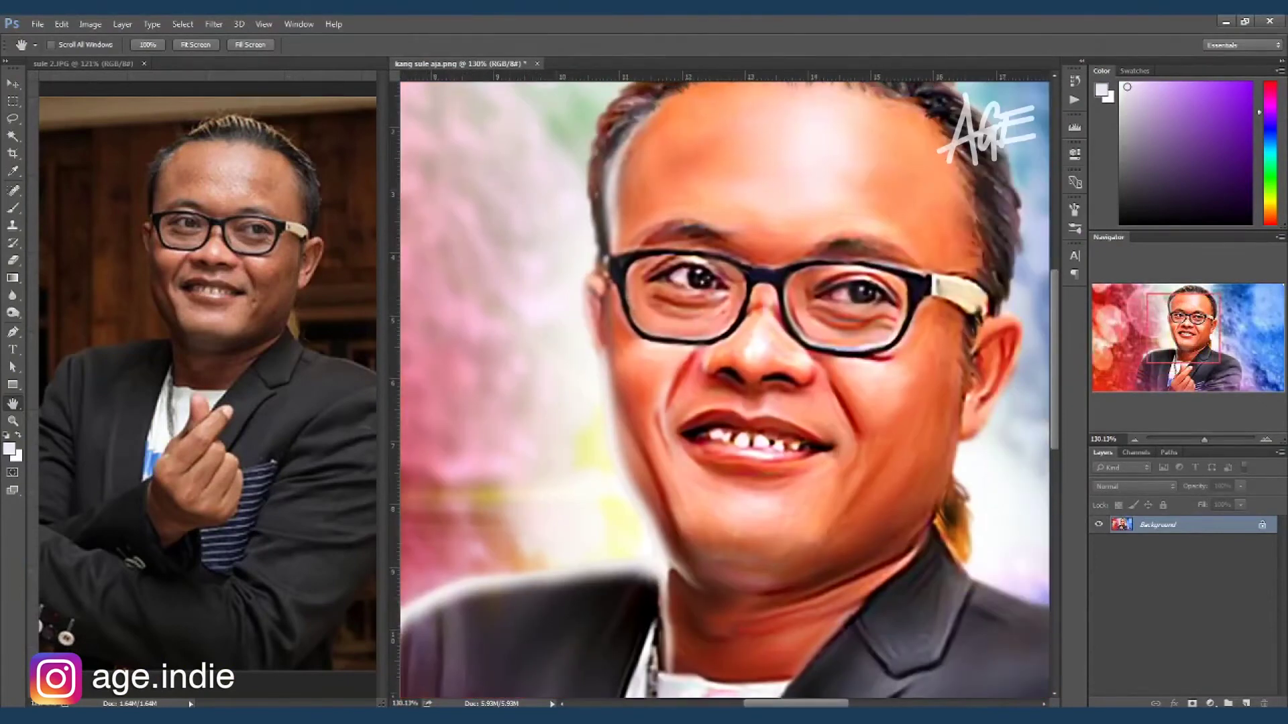
pyautogui.scroll(-3, 990, 436)
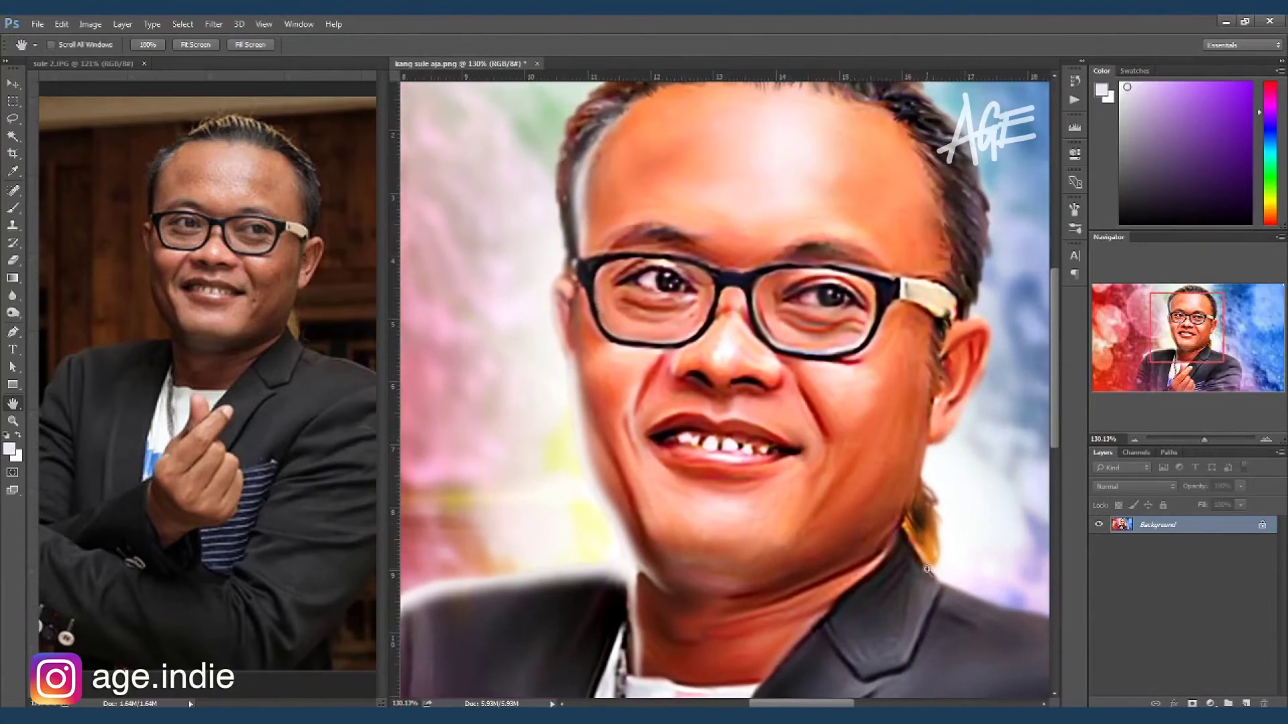
pyautogui.scroll(-1, 873, 569)
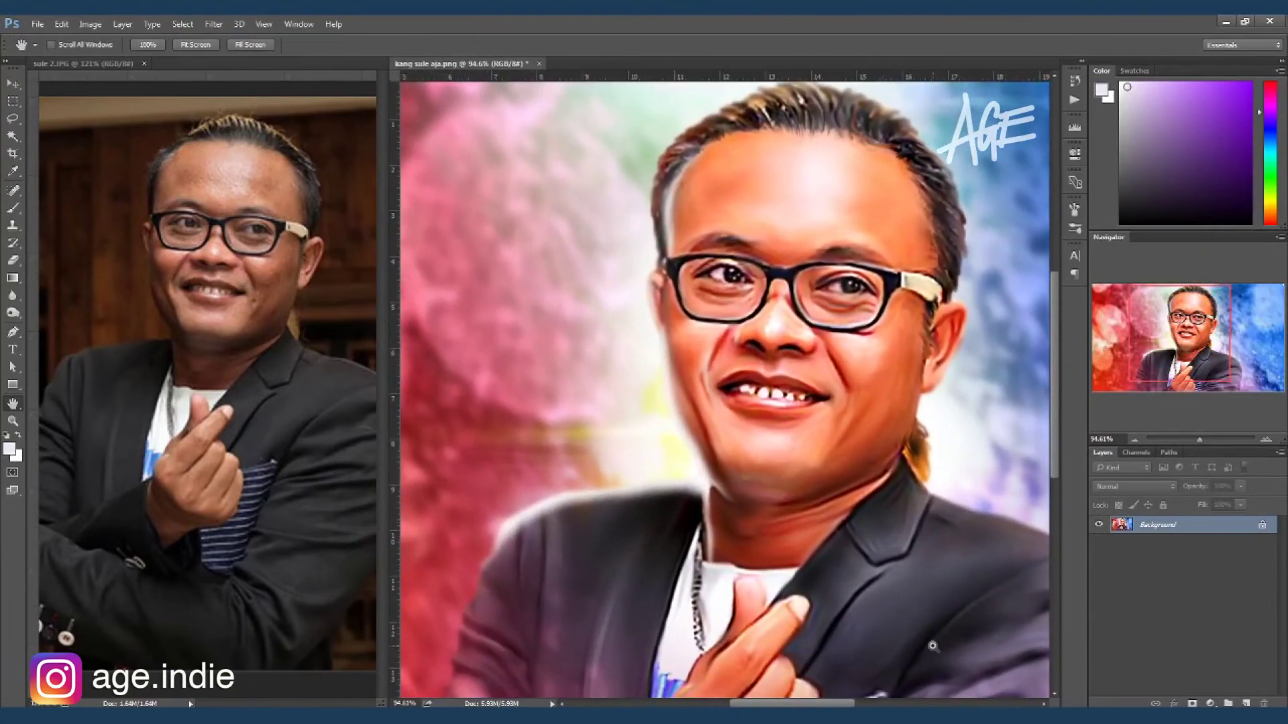
pyautogui.scroll(-1, 937, 622)
pyautogui.moveTo(938, 622); pyautogui.dragTo(910, 555)
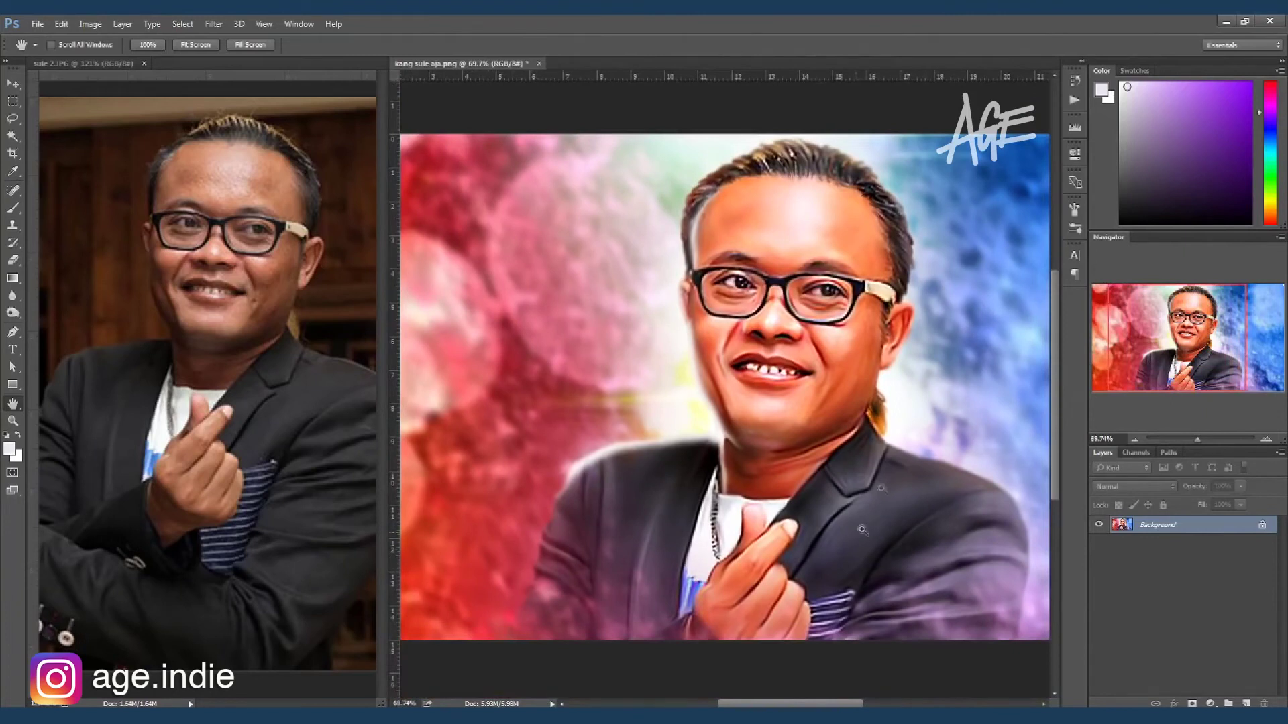
pyautogui.scroll(1, 862, 530)
pyautogui.scroll(-1, 870, 364)
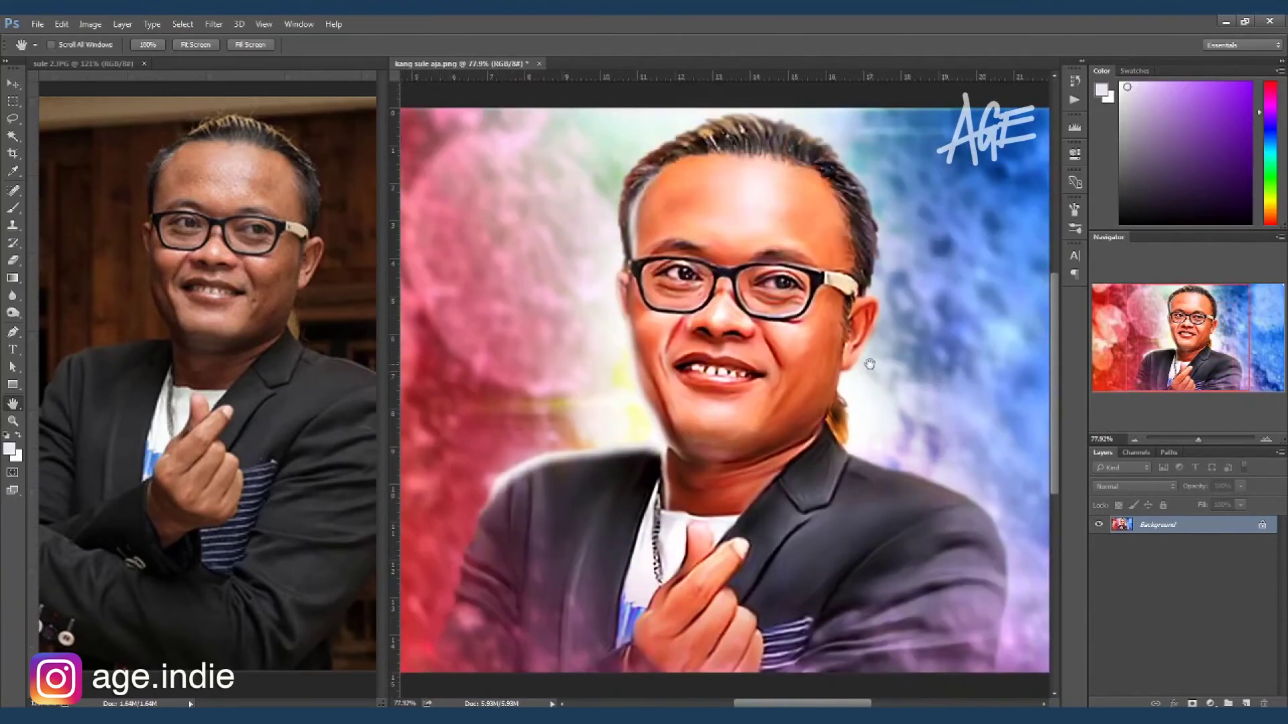